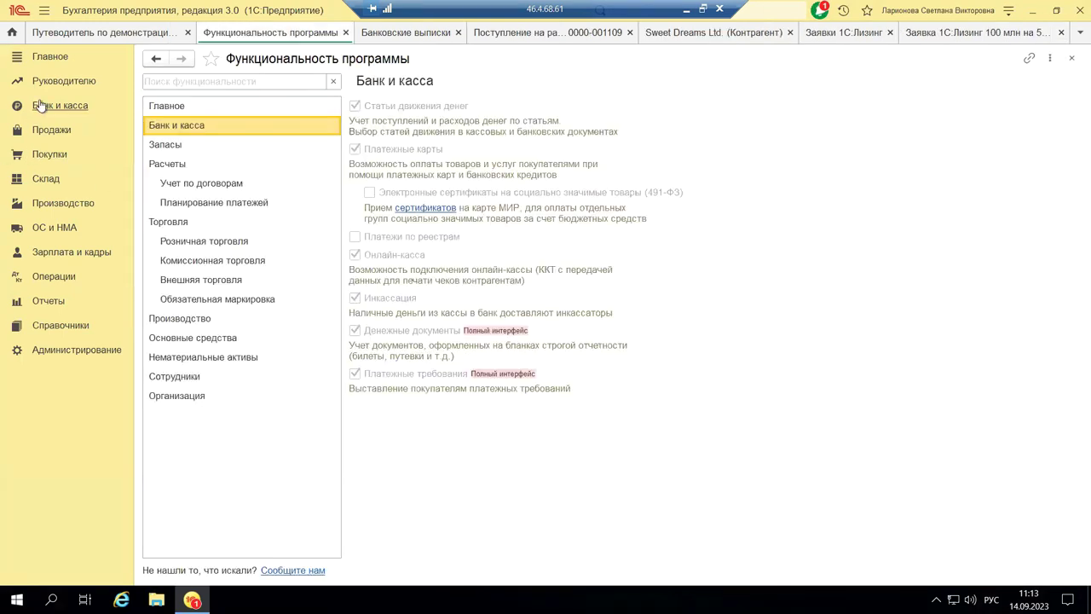
Open the bank statements list and the Sweet Dreams Ltd. customer payment dated 24.12.2016
{"action": "left_click", "coordinate": [47, 107]}
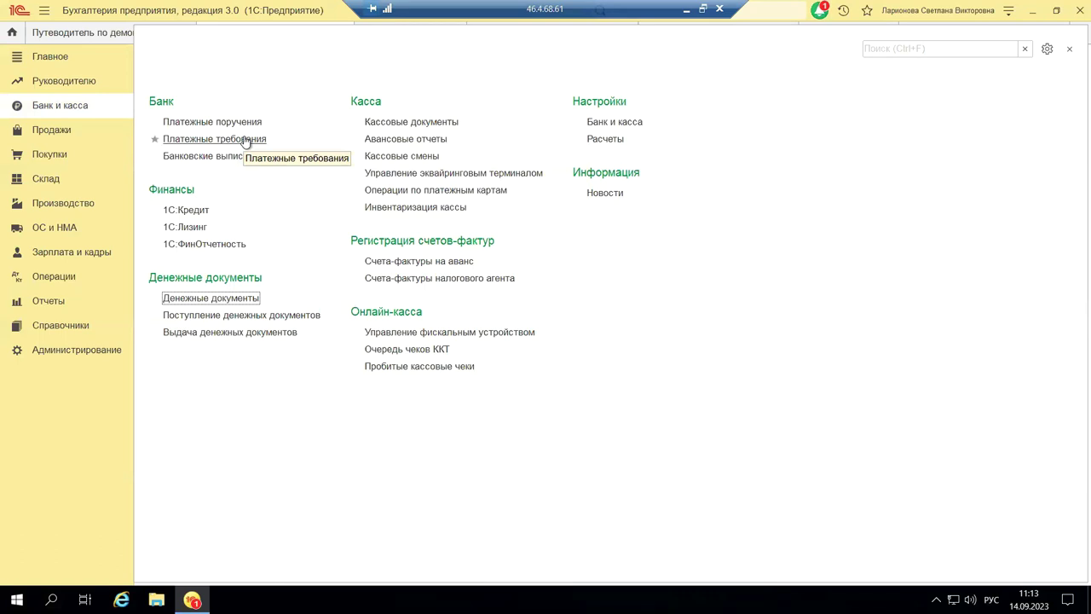
{"action": "left_click", "coordinate": [189, 161]}
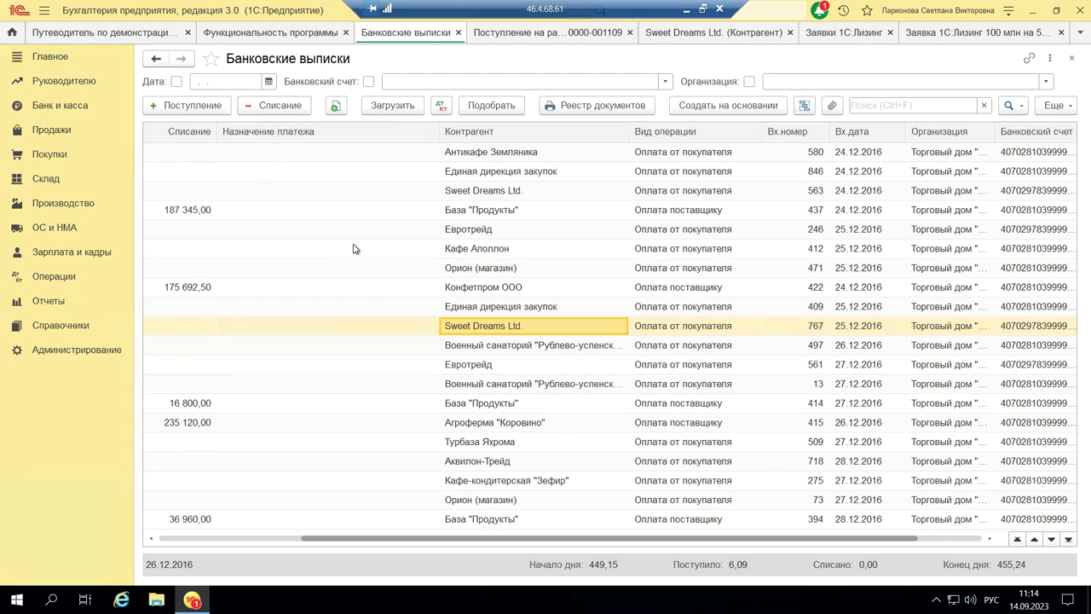
{"action": "left_click", "coordinate": [465, 232]}
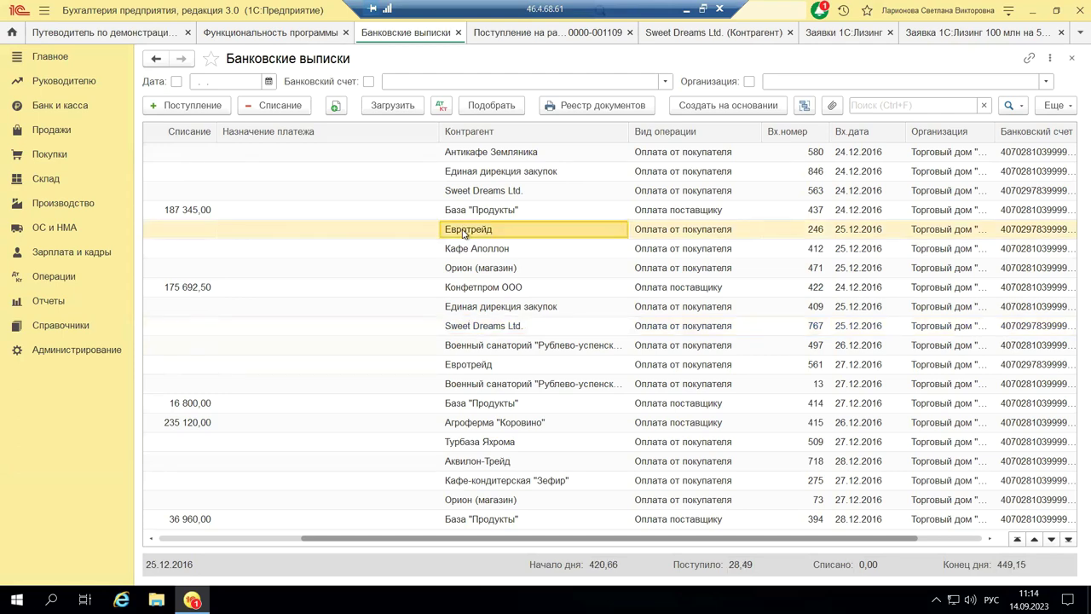
{"action": "double_click", "coordinate": [482, 191]}
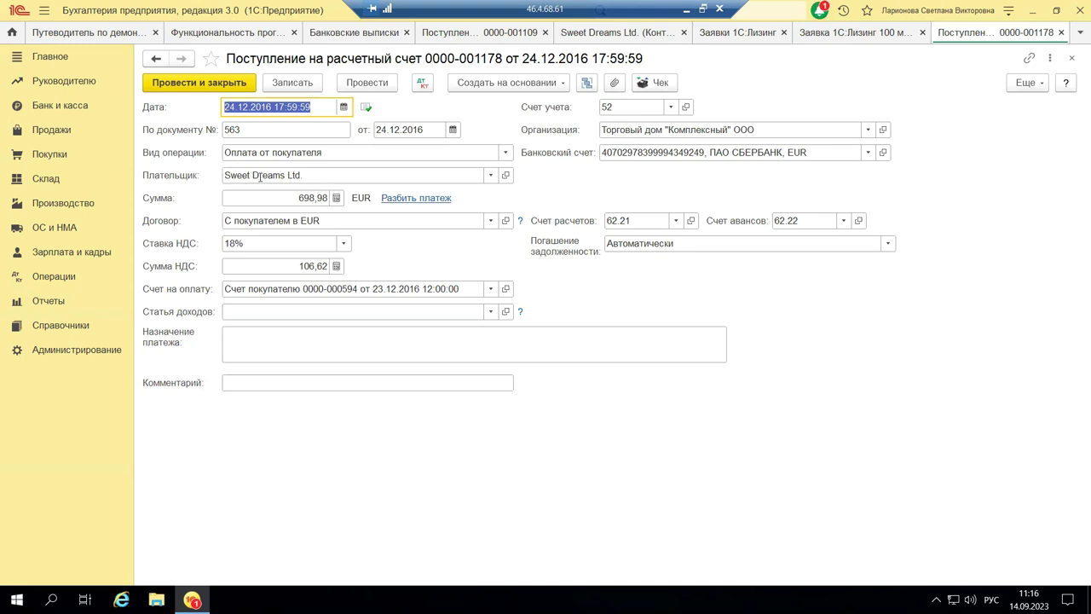
Open the payer's counterparty card and view the full bank directory for its main bank account
{"action": "left_click", "coordinate": [488, 179]}
{"action": "key", "text": "shift+F4"}
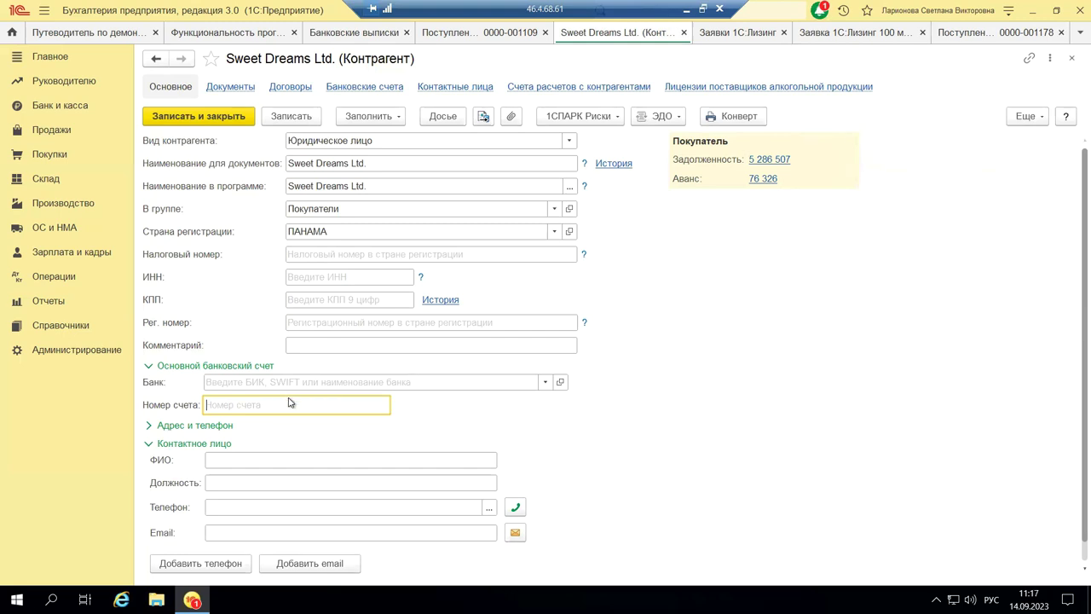
{"action": "left_click", "coordinate": [215, 382]}
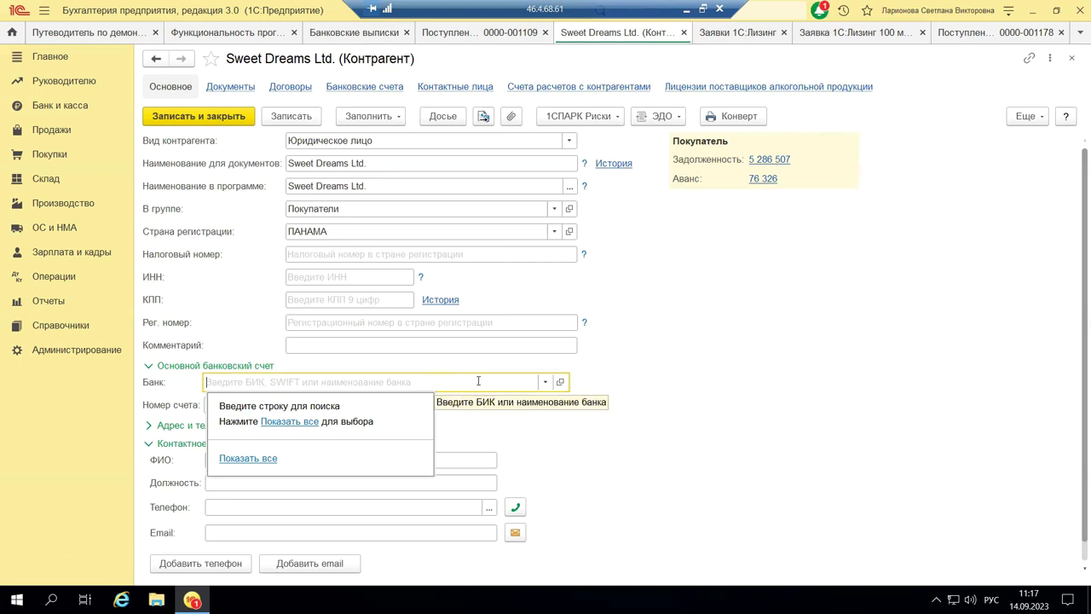
{"action": "left_click", "coordinate": [546, 385]}
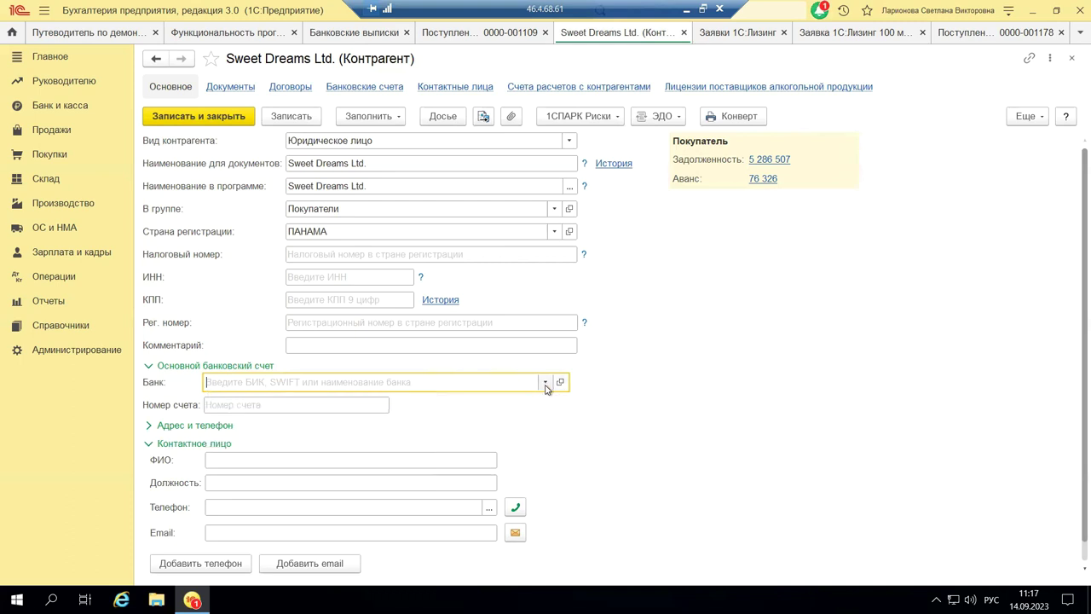
{"action": "left_click", "coordinate": [544, 383]}
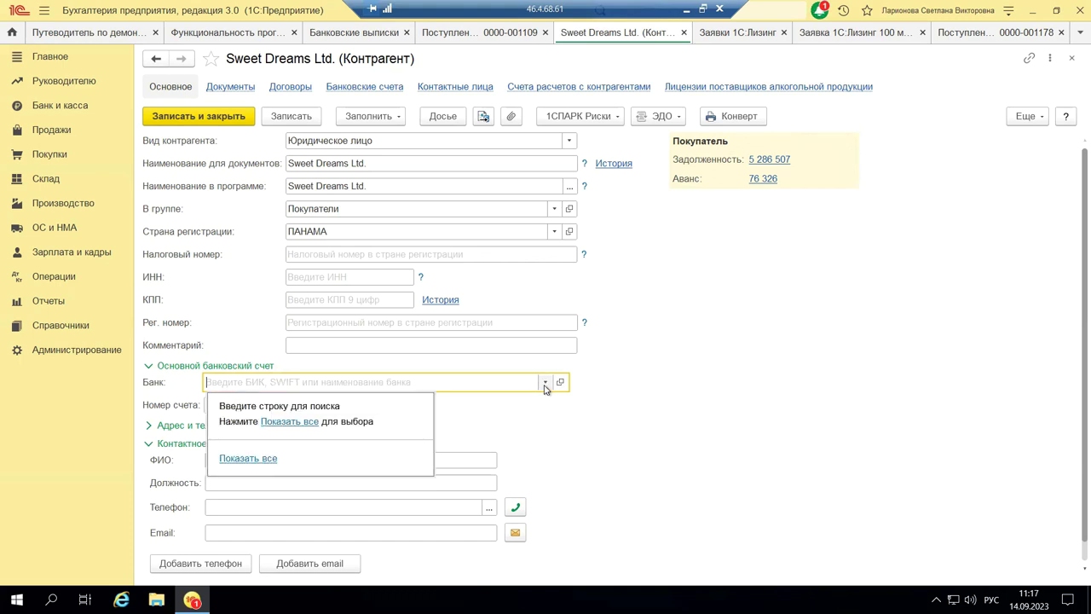
{"action": "left_click", "coordinate": [271, 422]}
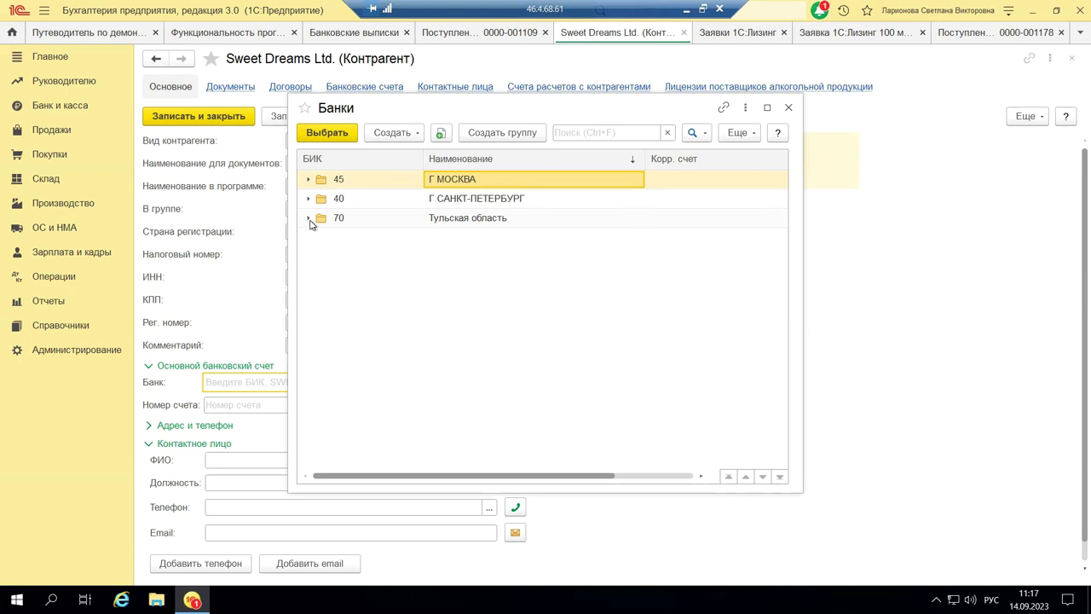
{"action": "left_click", "coordinate": [789, 107]}
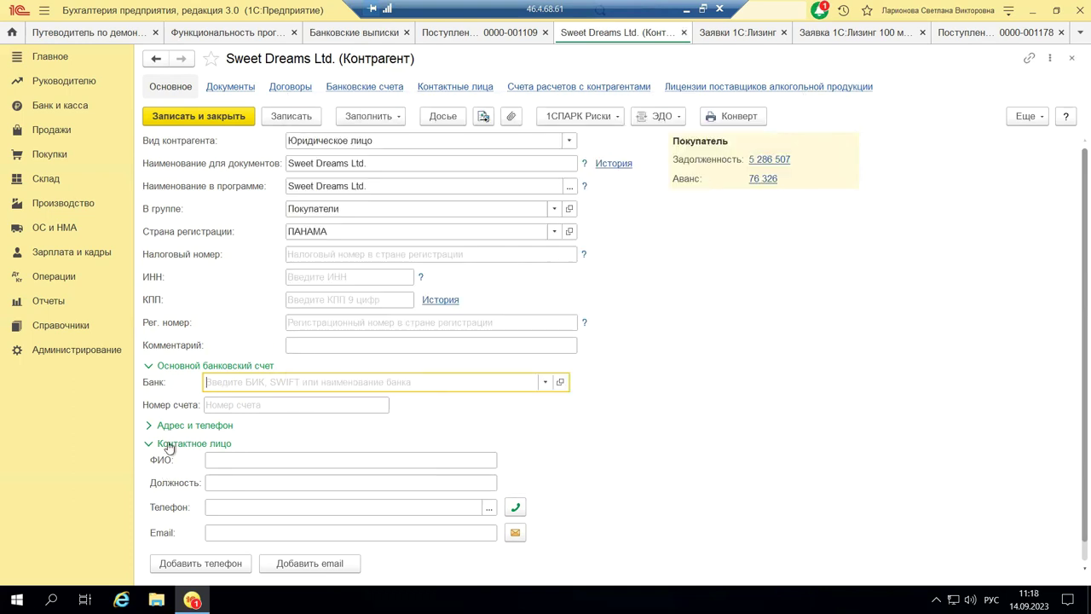
Review the account number, address and phone, contact person and additional information sections of the Sweet Dreams Ltd. card
{"action": "left_click", "coordinate": [218, 405]}
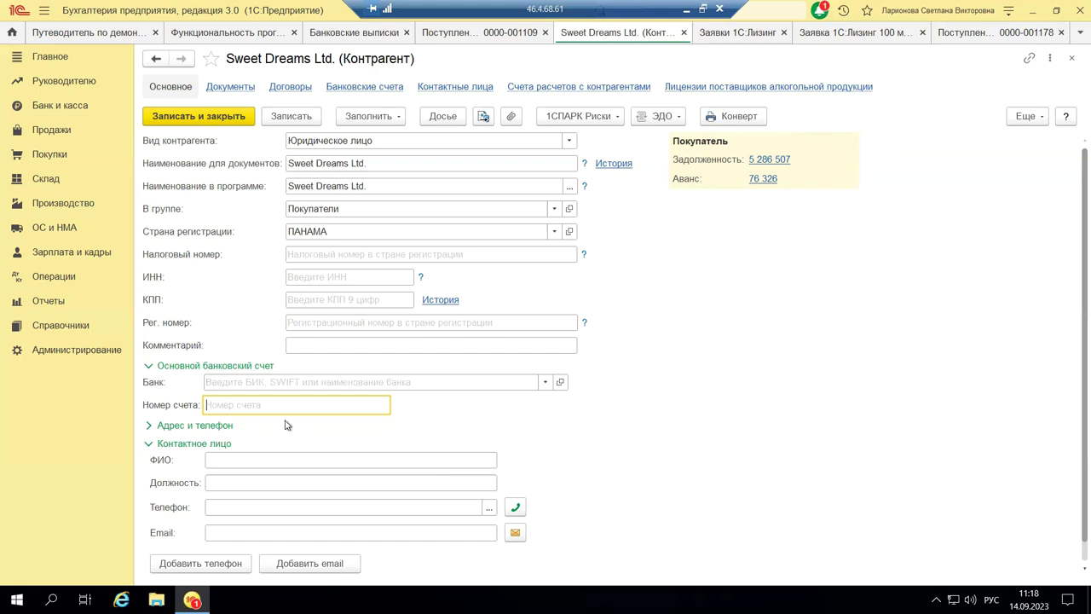
{"action": "left_click", "coordinate": [148, 425]}
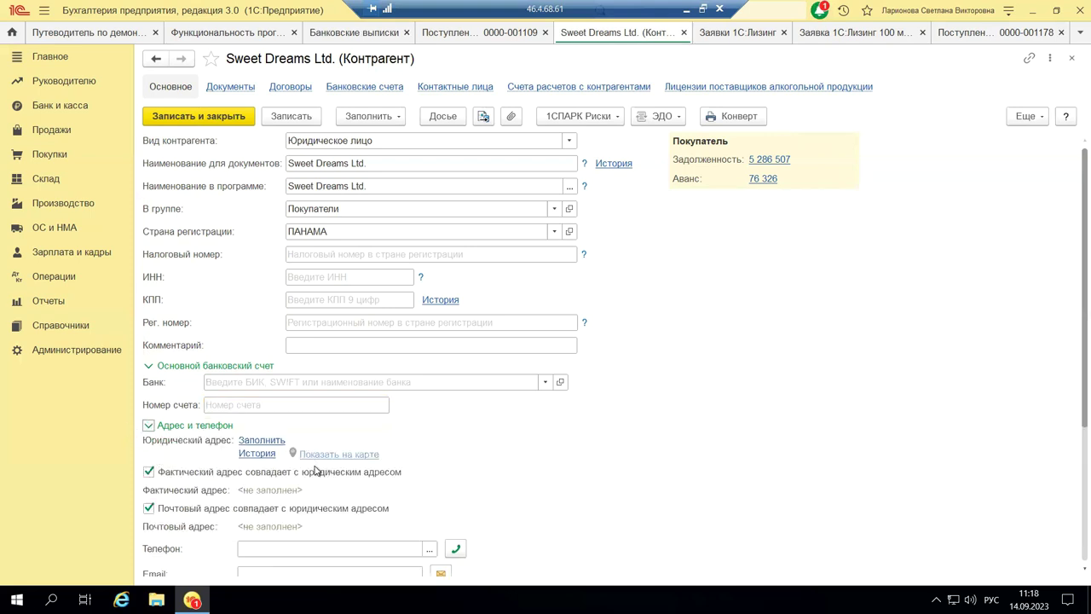
{"action": "left_click", "coordinate": [147, 426]}
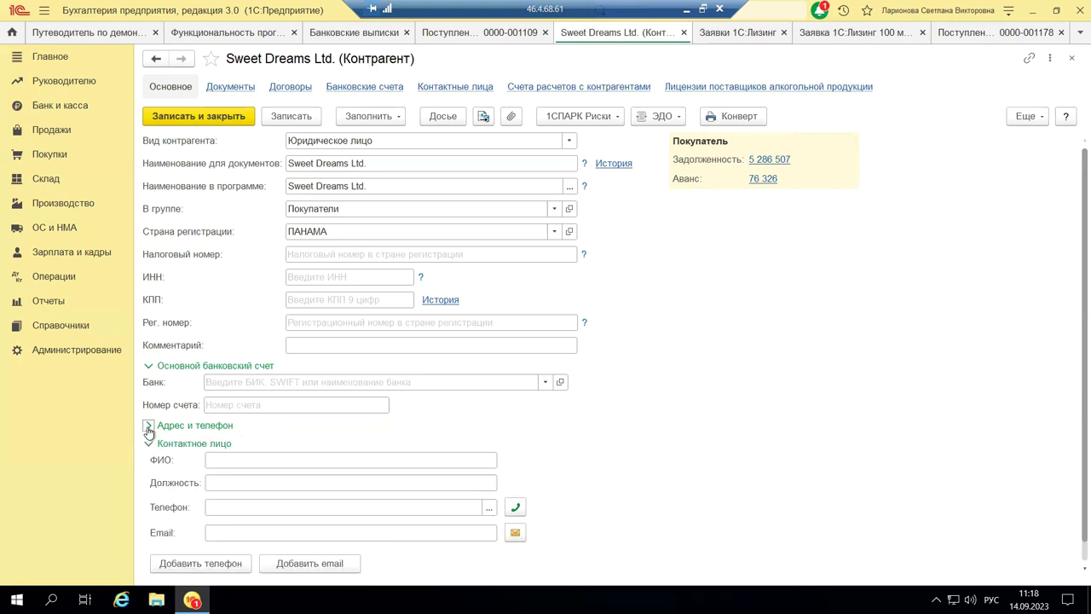
{"action": "left_click", "coordinate": [210, 533]}
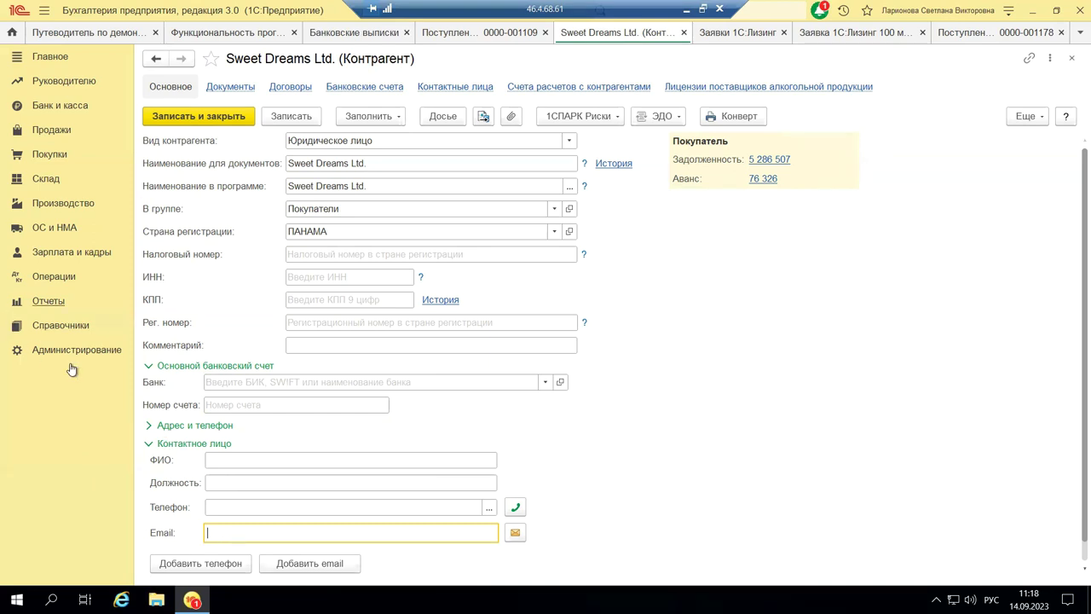
{"action": "scroll", "coordinate": [257, 503], "scroll_direction": "down", "scroll_amount": 1}
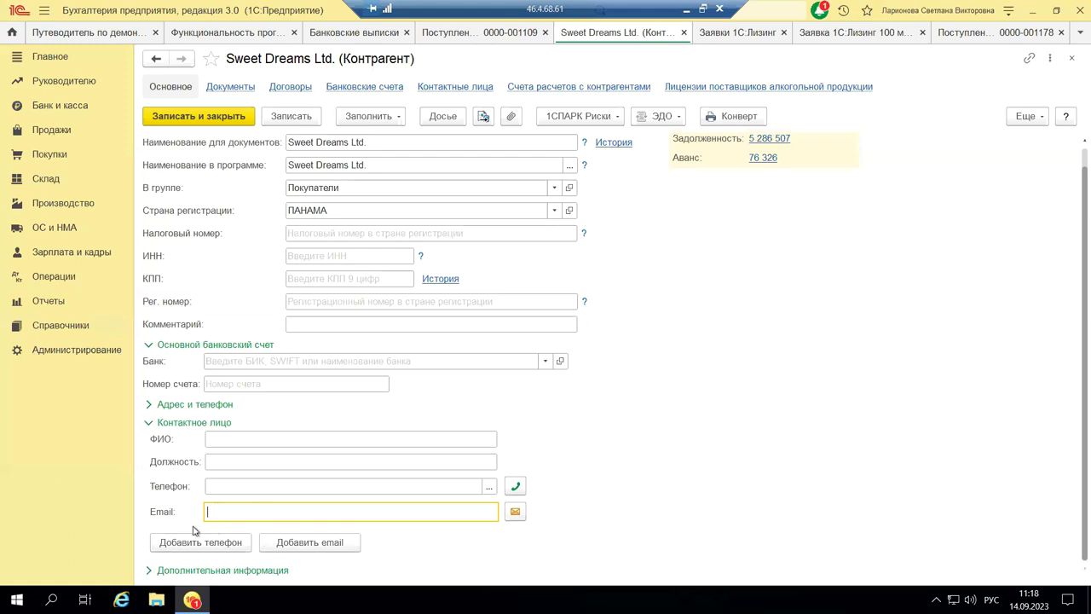
{"action": "left_click", "coordinate": [150, 571]}
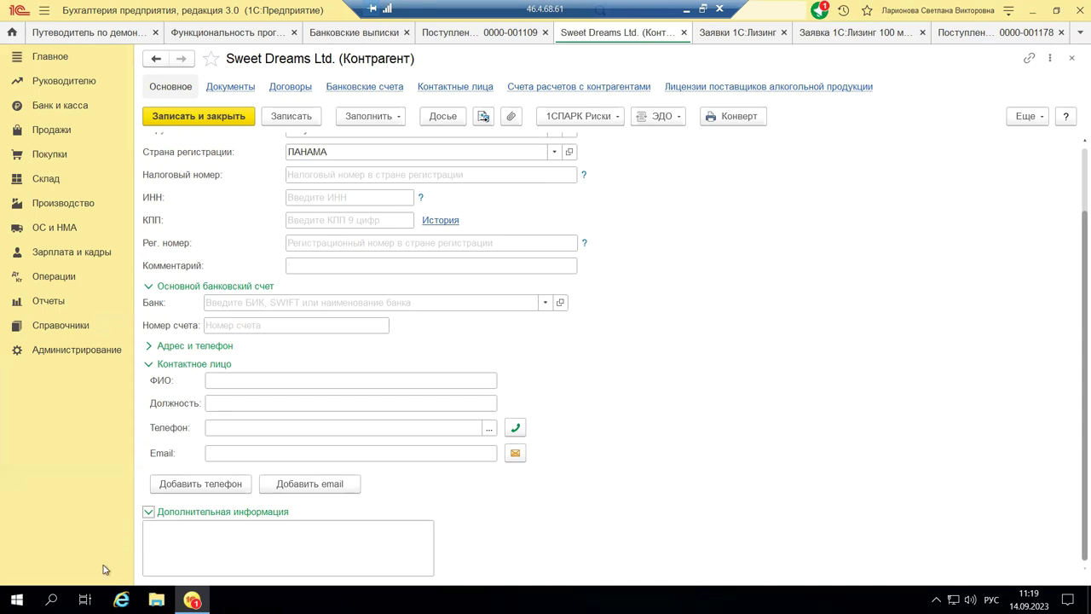
{"action": "left_click", "coordinate": [149, 513]}
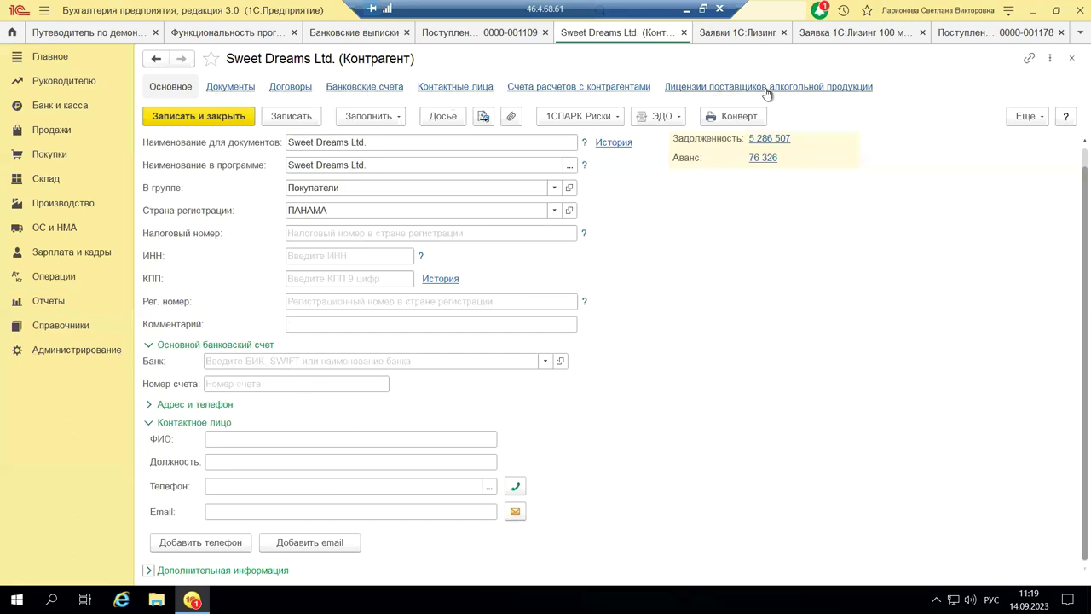
Start a new bank account for Sweet Dreams Ltd. and look through the bank directory without choosing a bank
{"action": "left_click", "coordinate": [380, 88]}
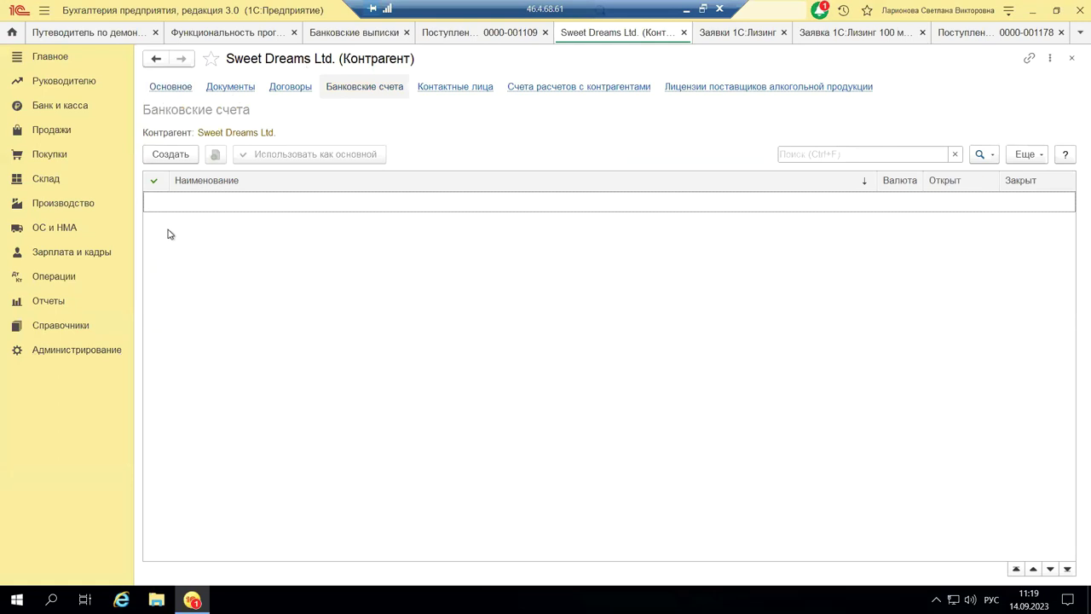
{"action": "left_click", "coordinate": [165, 154]}
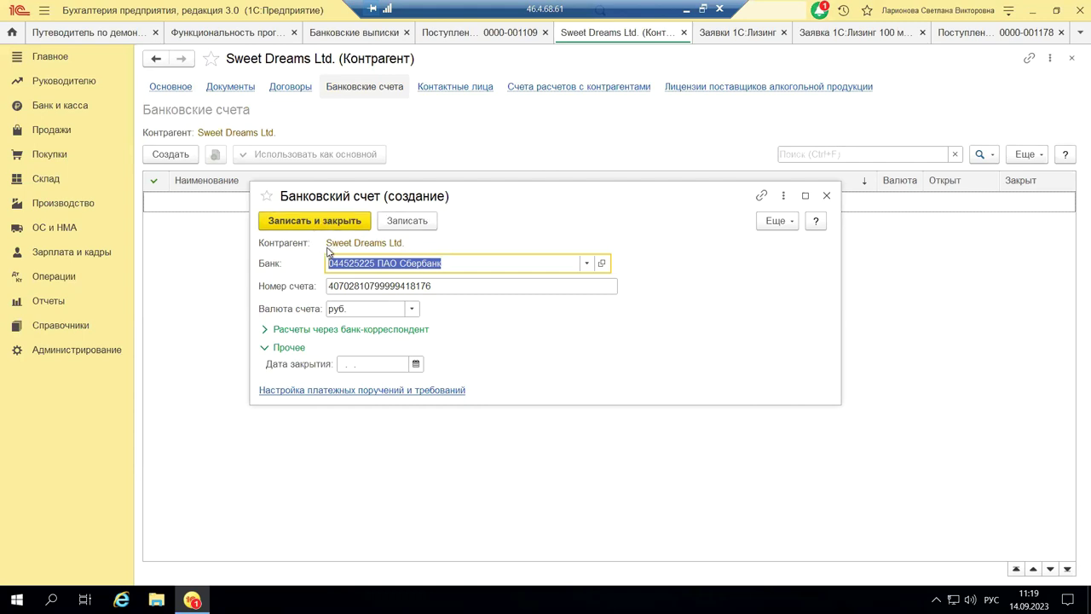
{"action": "left_click", "coordinate": [588, 263]}
{"action": "left_click", "coordinate": [408, 303]}
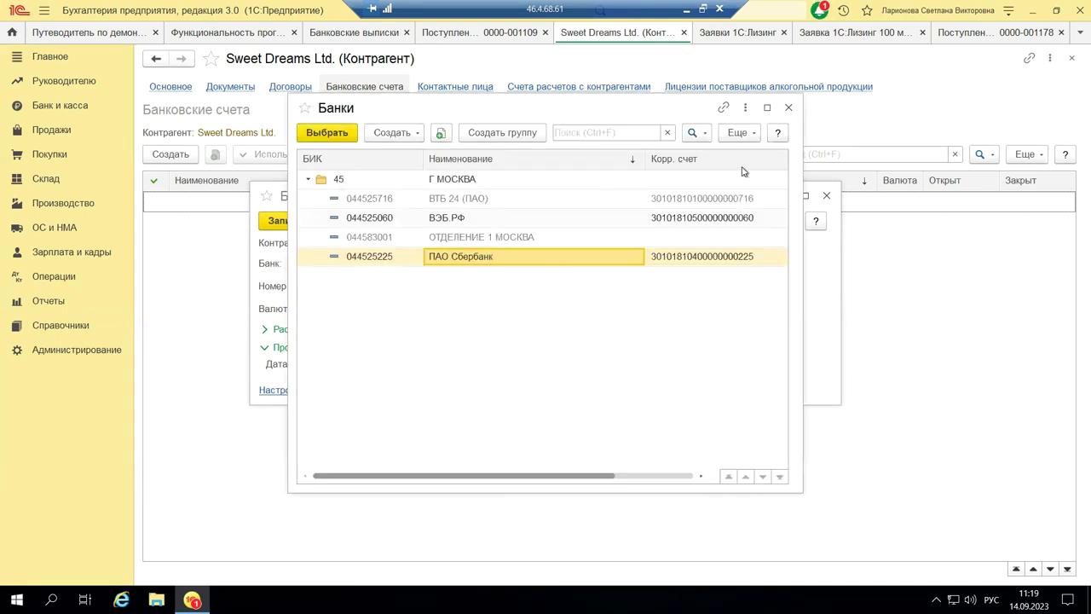
{"action": "left_click", "coordinate": [787, 108]}
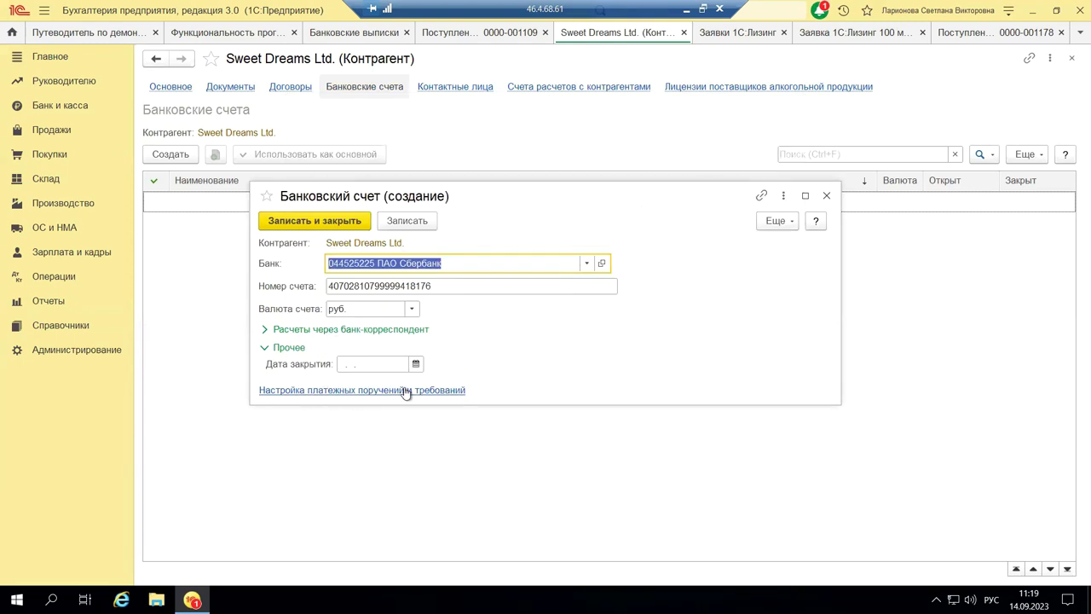
View the new account's payment order and request settings, and close the account form without saving
{"action": "left_click", "coordinate": [270, 391]}
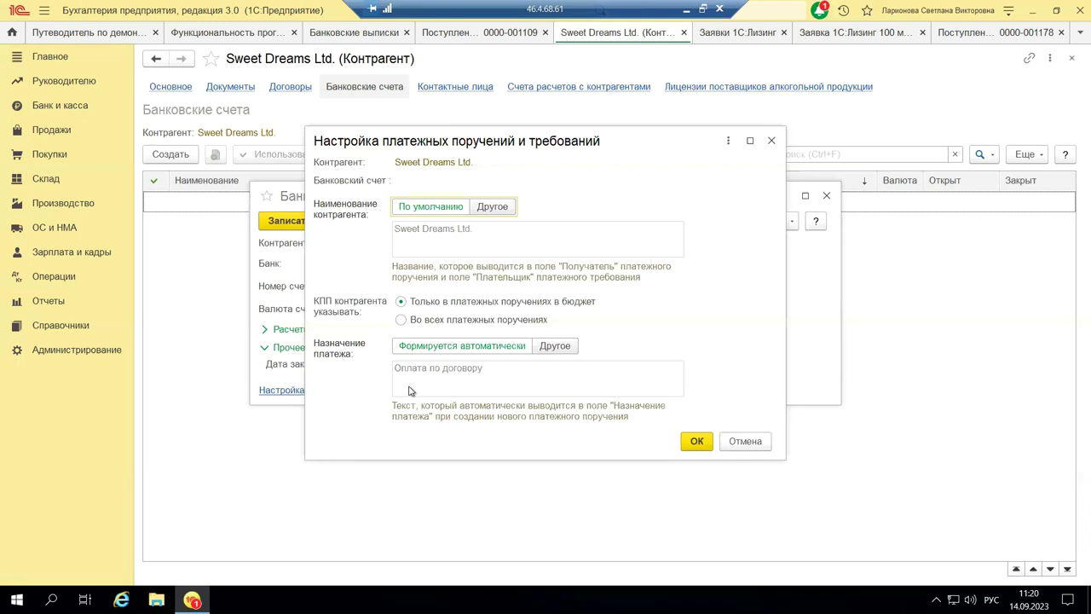
{"action": "left_click", "coordinate": [772, 141]}
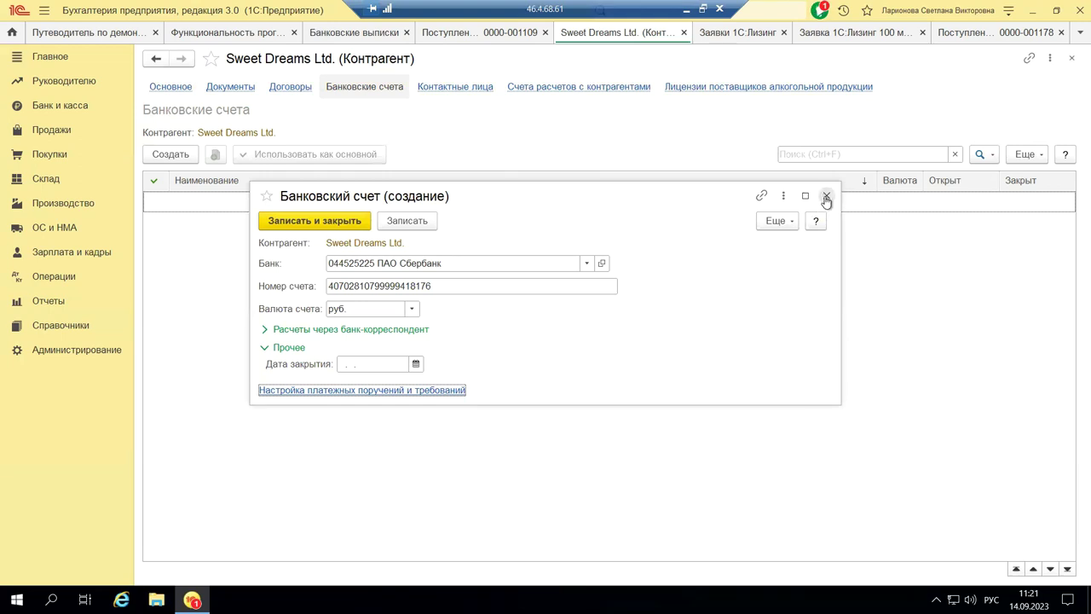
{"action": "left_click", "coordinate": [826, 197]}
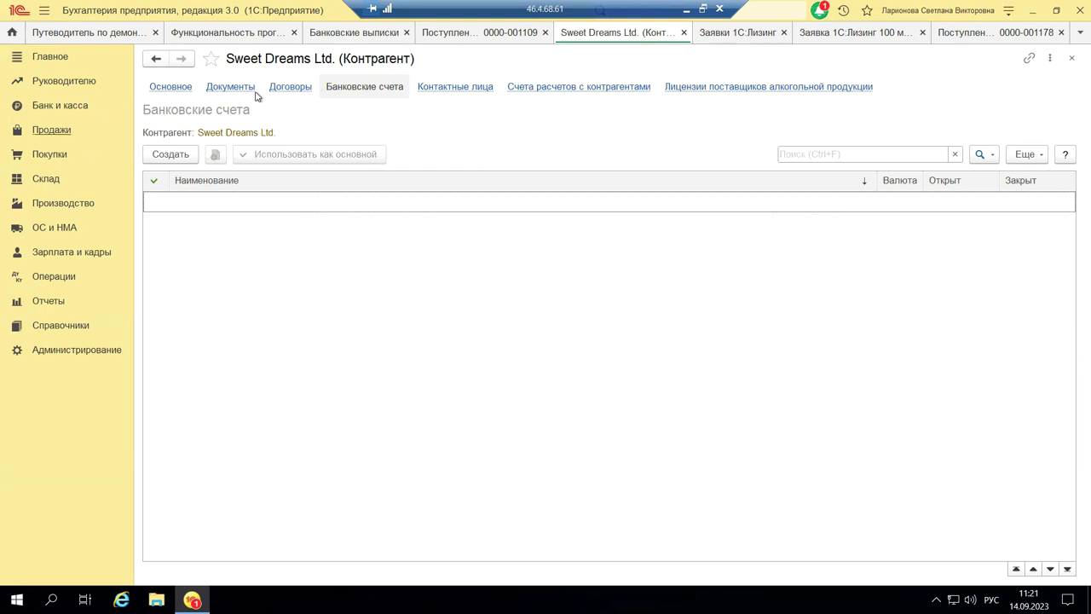
Switch to the PowerPoint presentation and show slide 8 with the bank's foreign currency payment details
{"action": "left_click", "coordinate": [686, 9]}
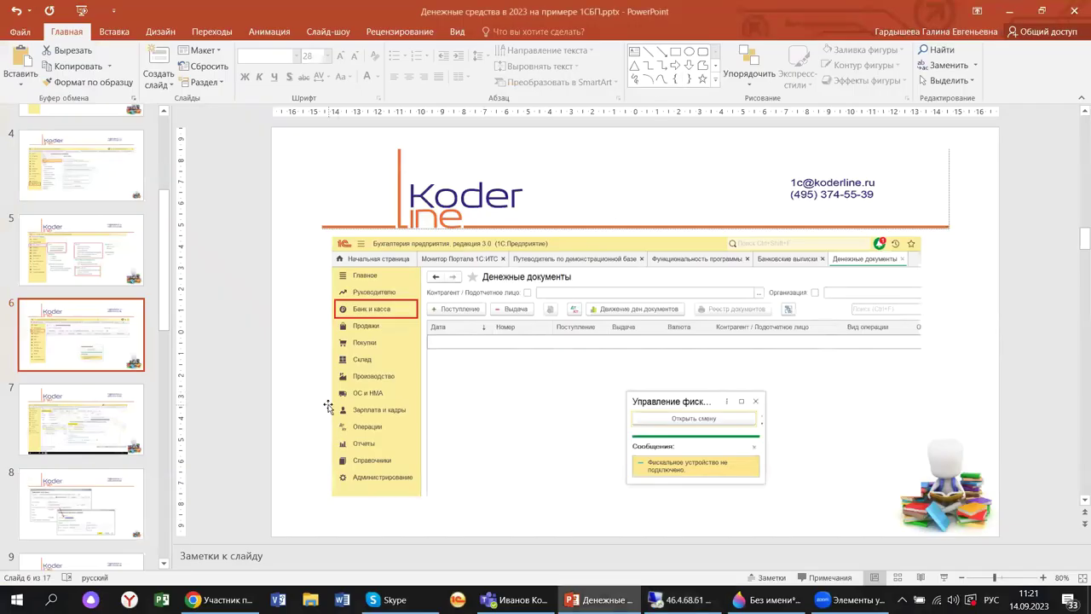
{"action": "left_click", "coordinate": [79, 500]}
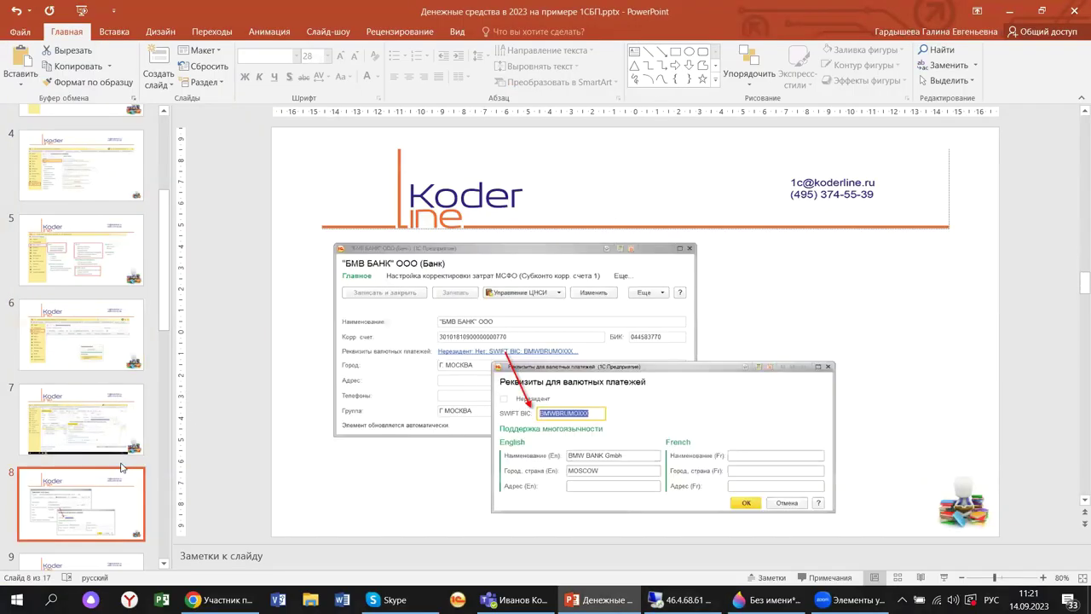
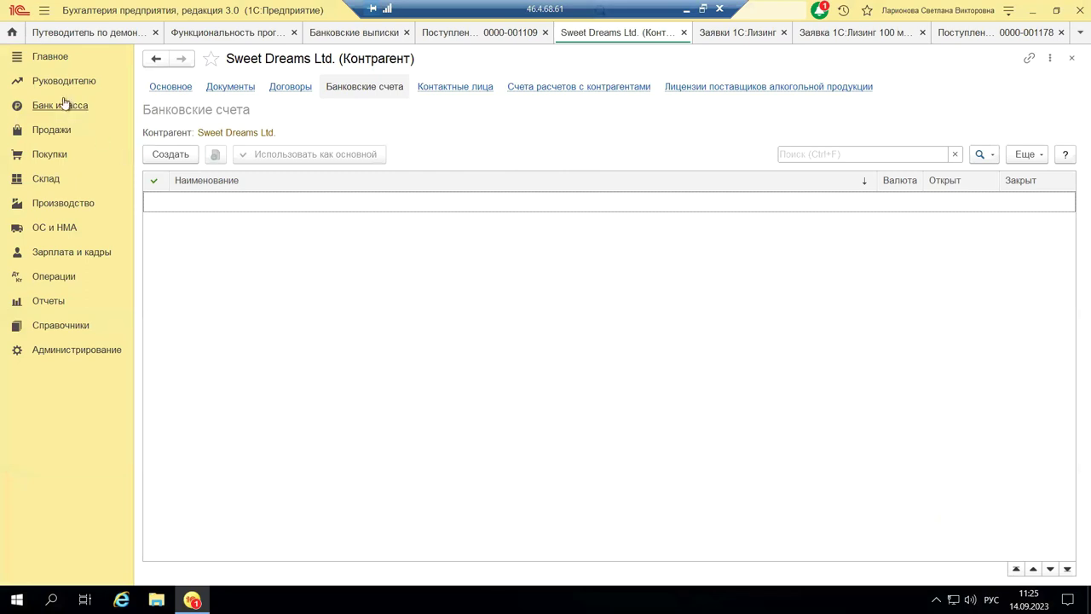
Return to the bank statements list and view the file selection for loading a bank statement, cancelling without loading
{"action": "left_click", "coordinate": [57, 109]}
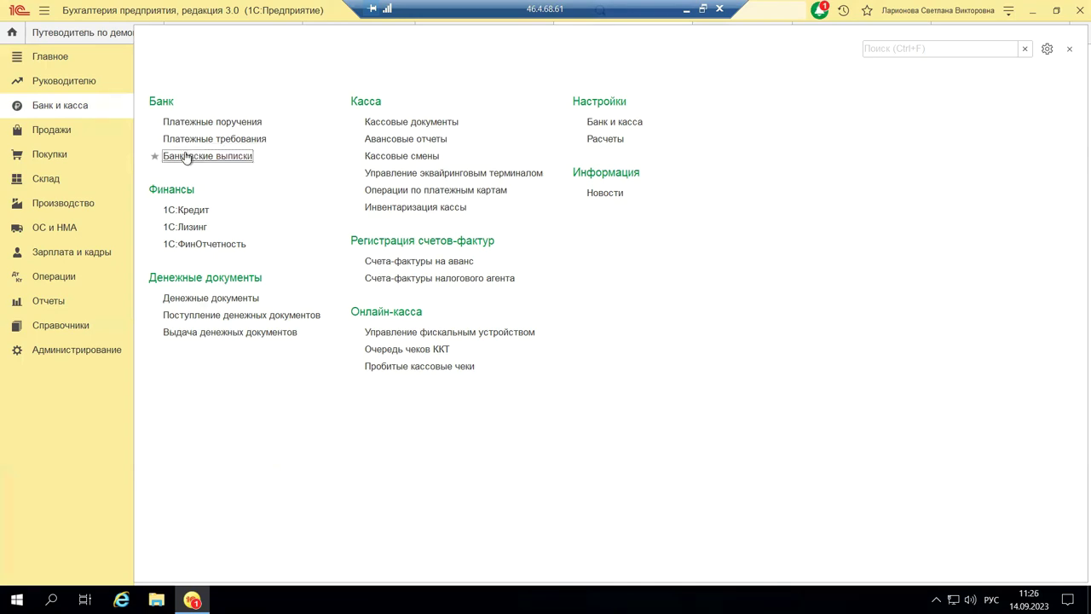
{"action": "left_click", "coordinate": [185, 159]}
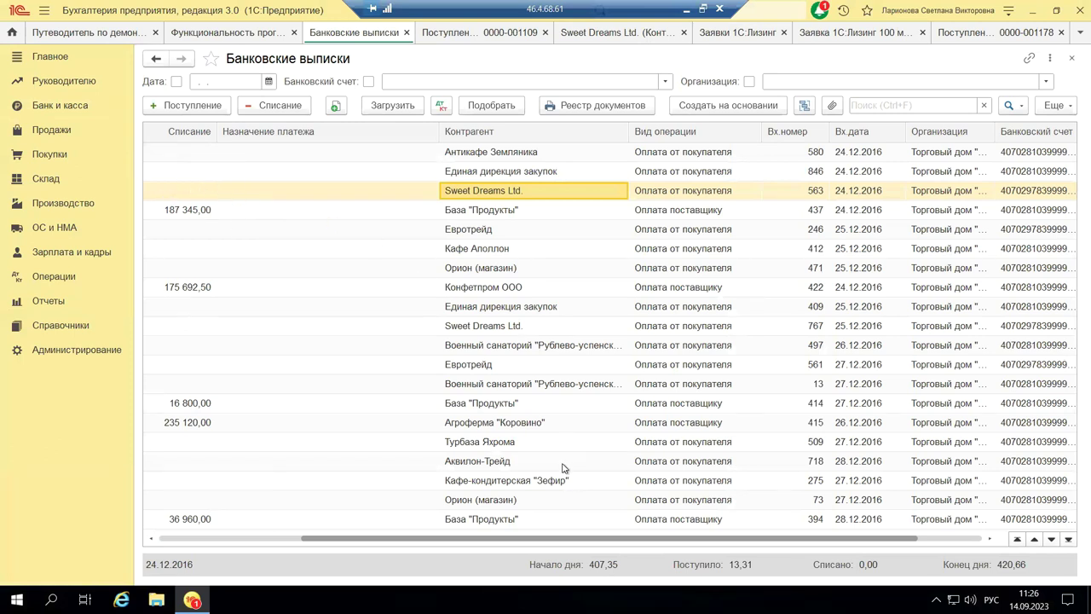
{"action": "left_click_drag", "start_coordinate": [519, 538], "coordinate": [686, 544]}
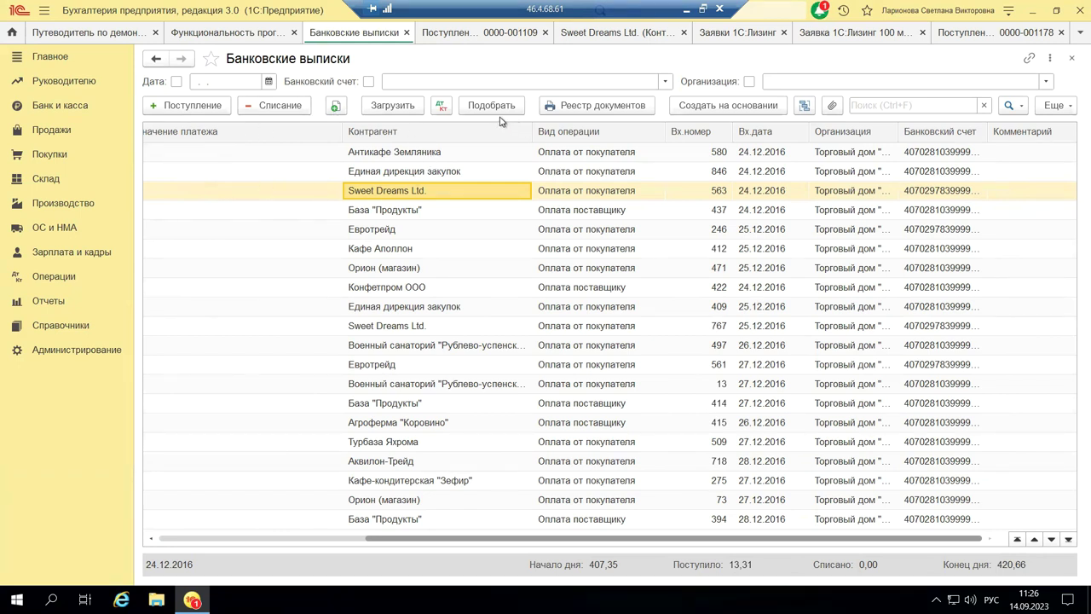
{"action": "left_click", "coordinate": [387, 113]}
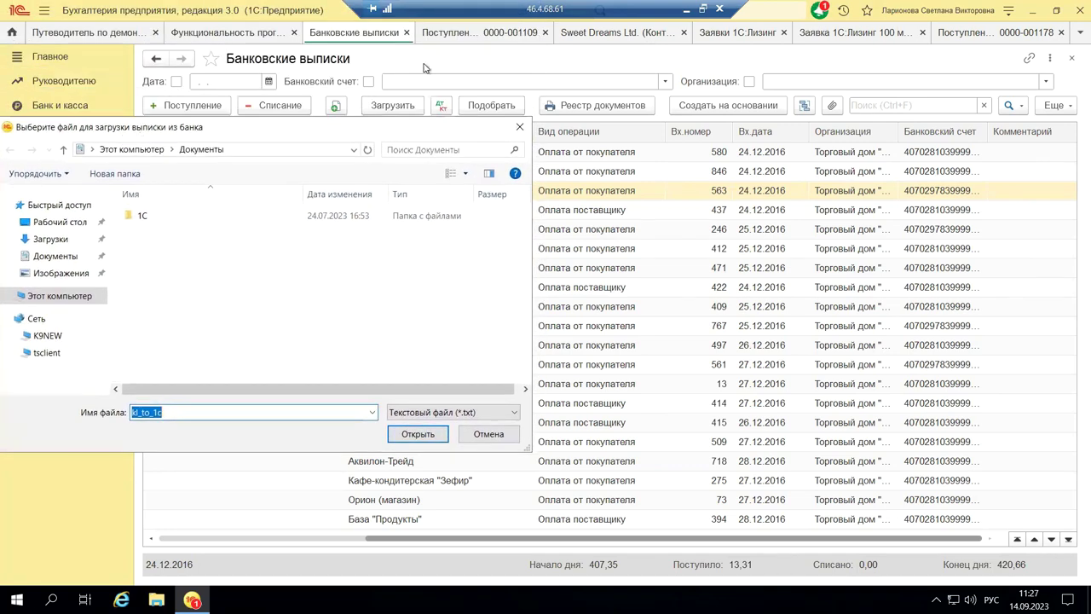
{"action": "left_click", "coordinate": [520, 129]}
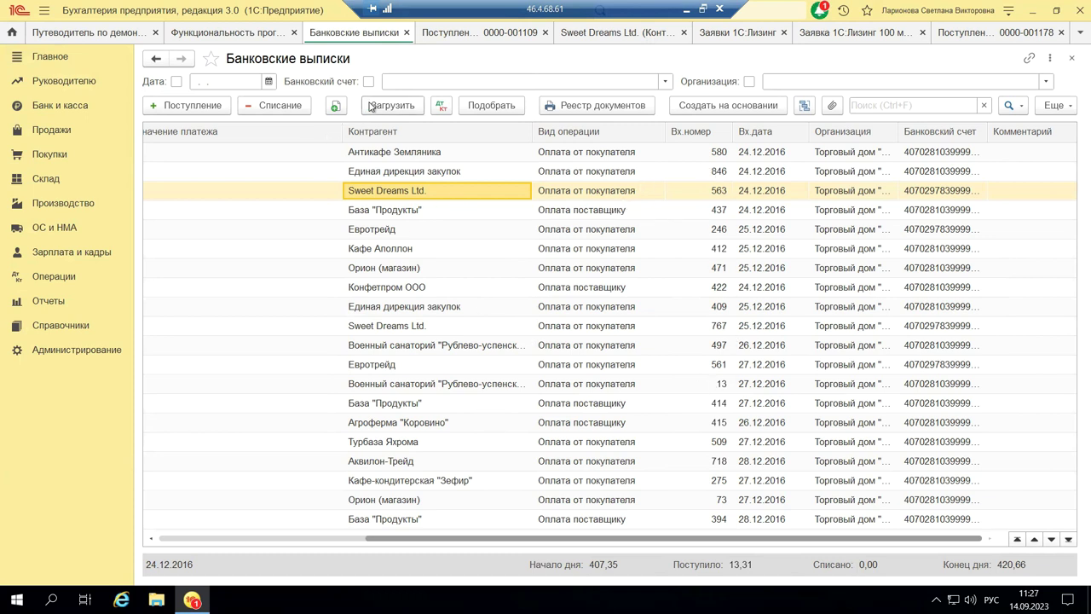
Examine the accounting and tax postings and the invoice payment entries of the selected Sweet Dreams Ltd. receipt
{"action": "left_click", "coordinate": [441, 106]}
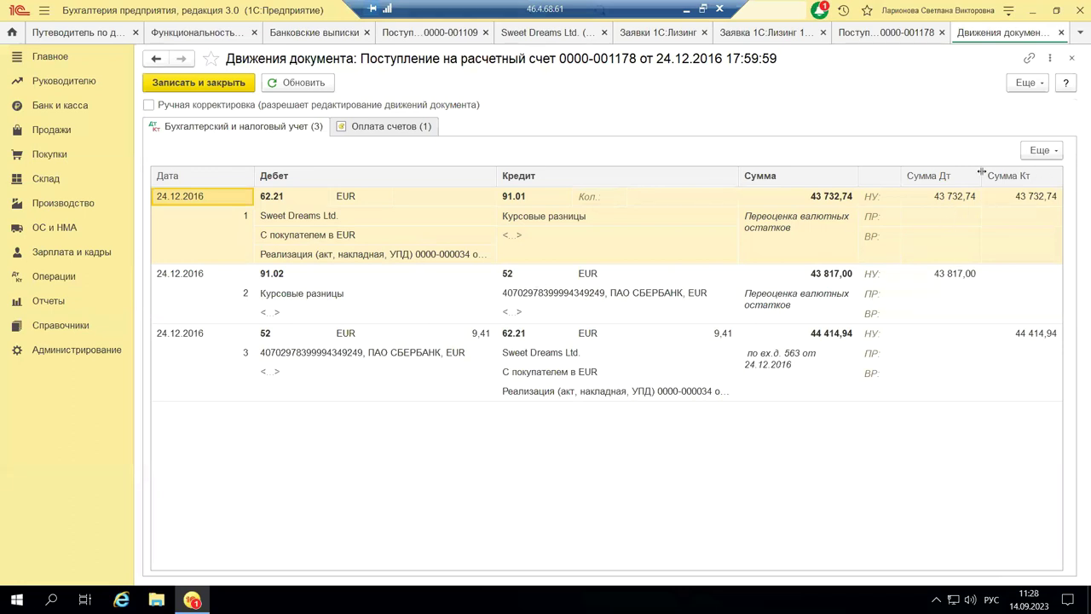
{"action": "left_click", "coordinate": [363, 130]}
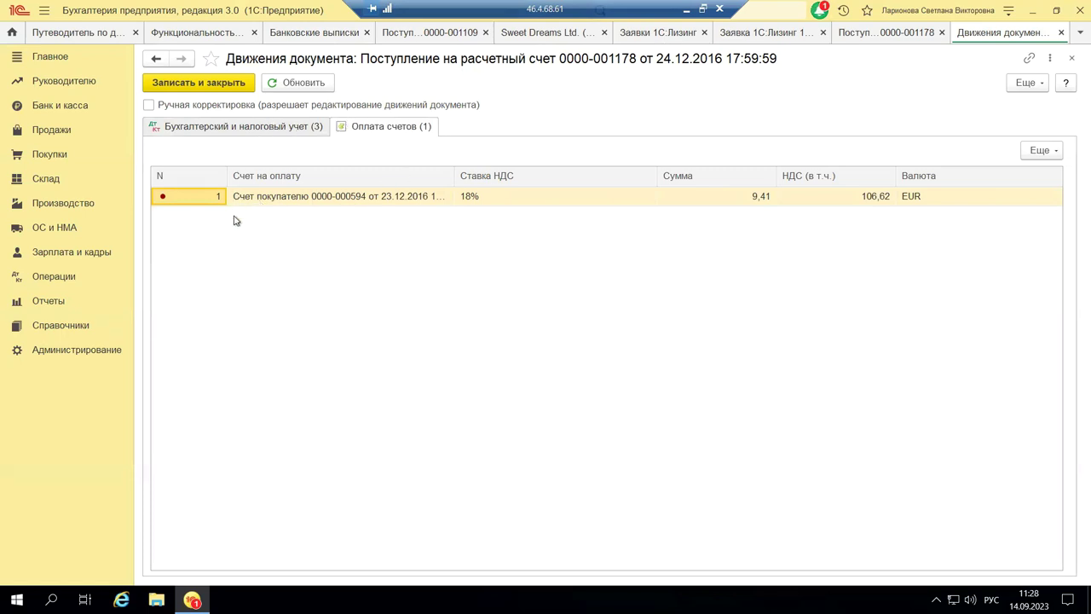
{"action": "left_click", "coordinate": [1071, 59]}
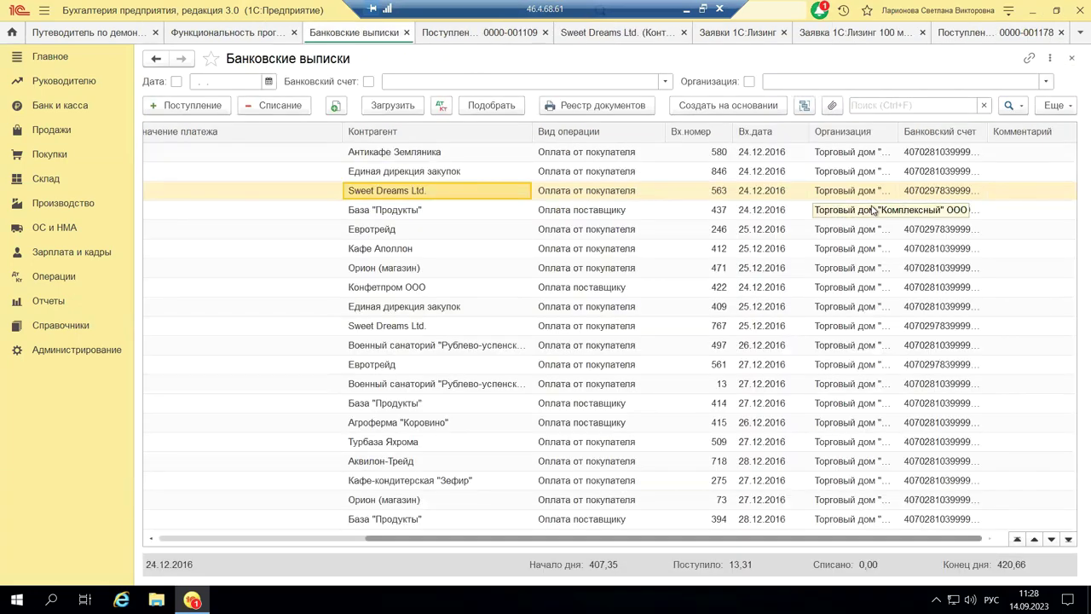
View the register of bank documents for December 2016 to September 2023 and close the report
{"action": "left_click", "coordinate": [587, 110]}
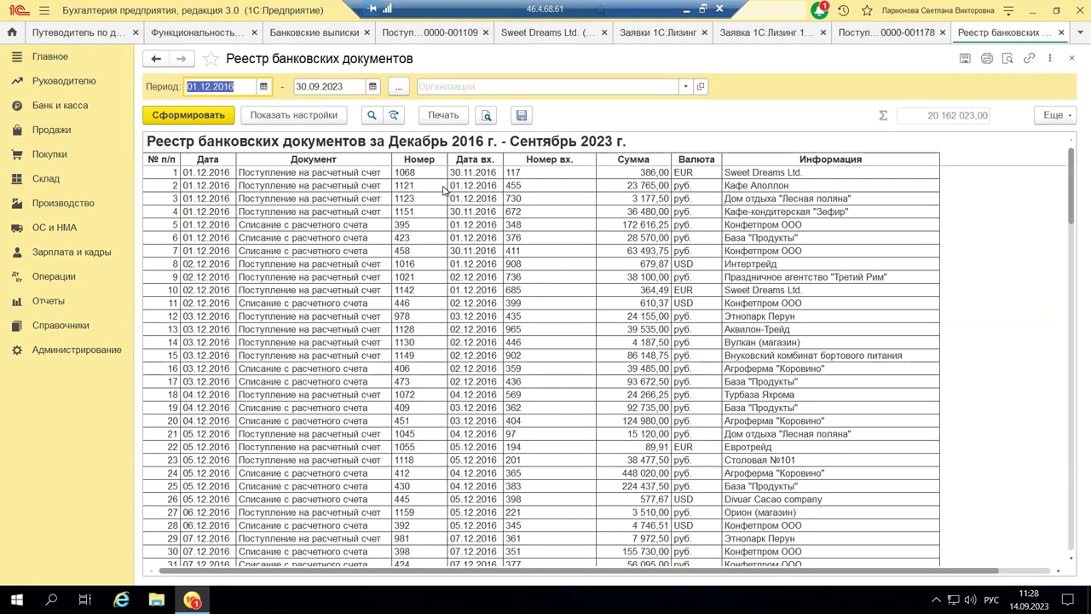
{"action": "scroll", "coordinate": [742, 384], "scroll_direction": "down", "scroll_amount": 4}
{"action": "left_click", "coordinate": [1072, 59]}
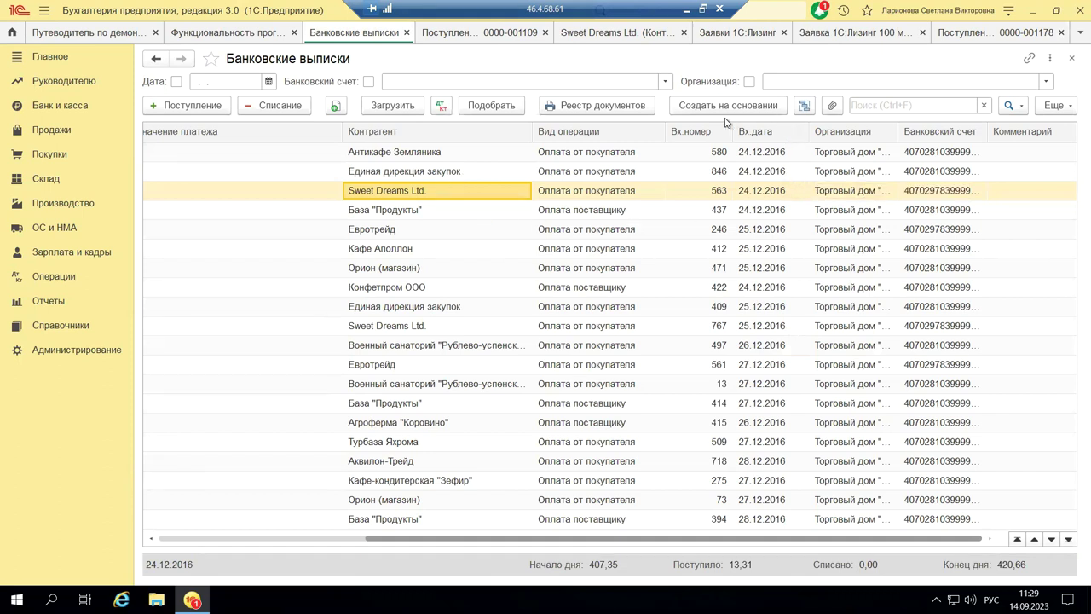
View the documents linked to the selected Sweet Dreams Ltd. receipt and the built-in help on the linked documents report
{"action": "left_click", "coordinate": [804, 106]}
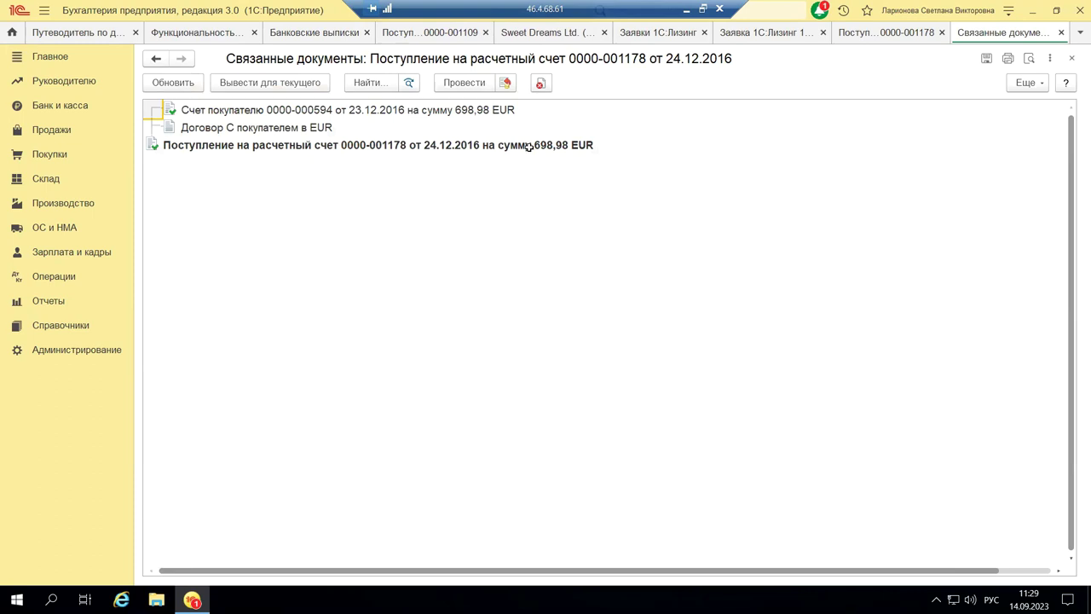
{"action": "left_click", "coordinate": [1071, 85]}
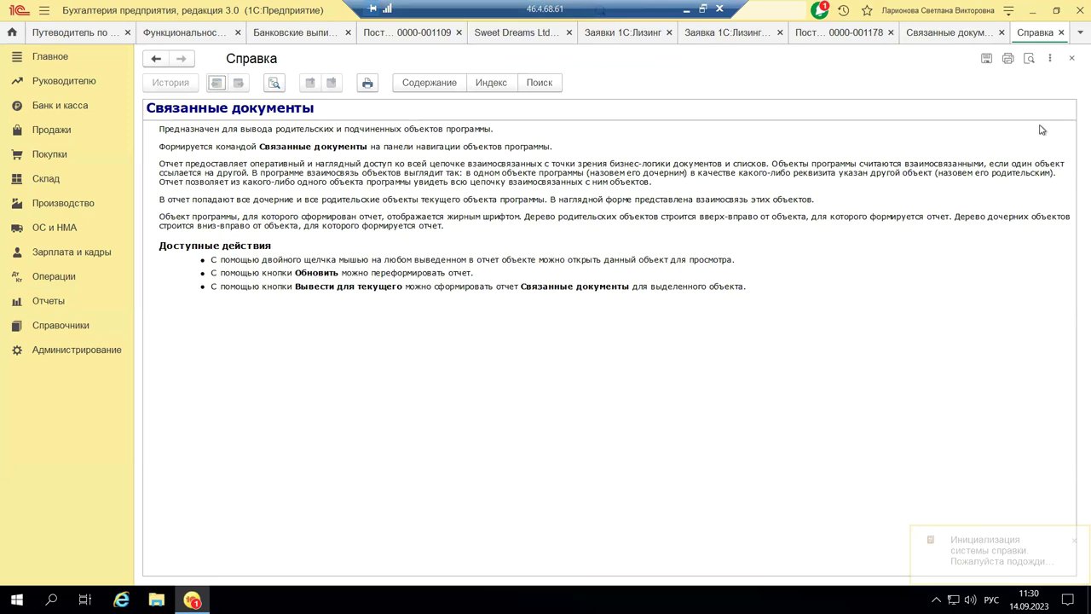
{"action": "left_click", "coordinate": [1070, 59]}
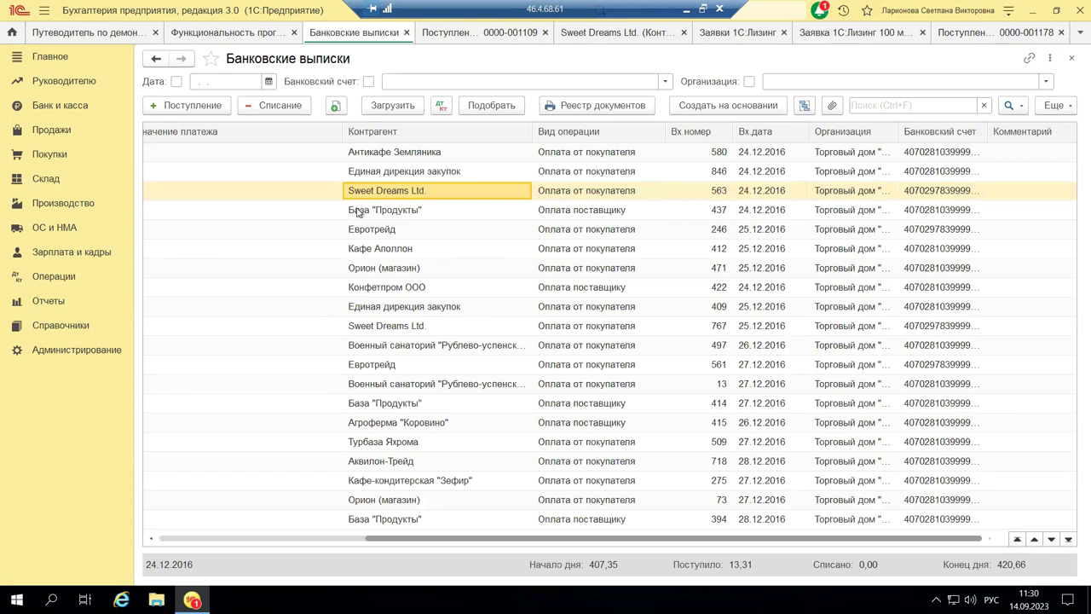
Open the Sweet Dreams Ltd. receipt and view the built-in help on the bank account receipt document
{"action": "double_click", "coordinate": [381, 190]}
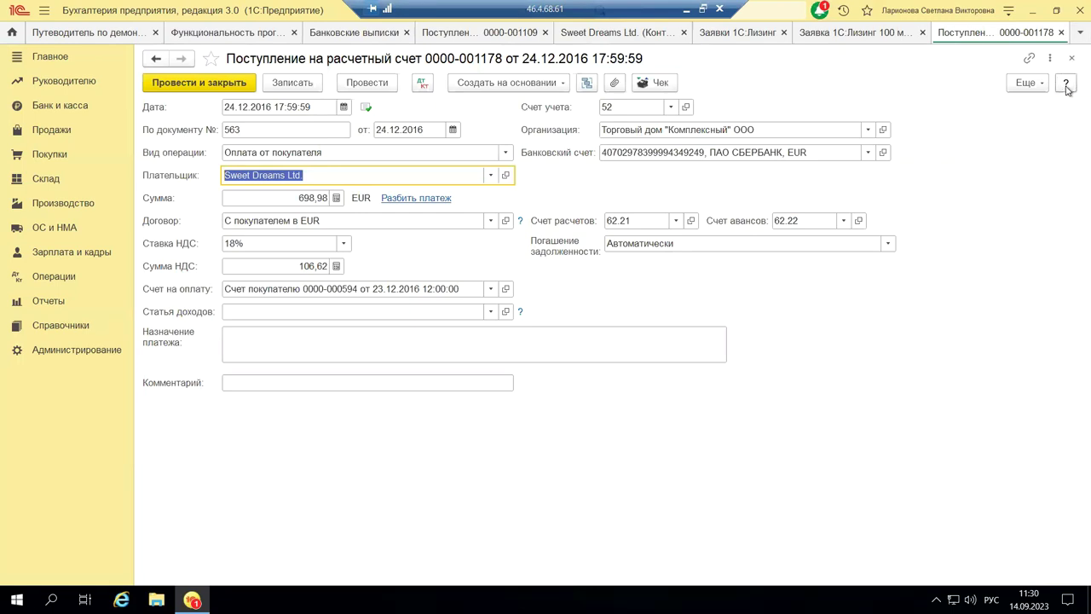
{"action": "left_click", "coordinate": [1027, 83]}
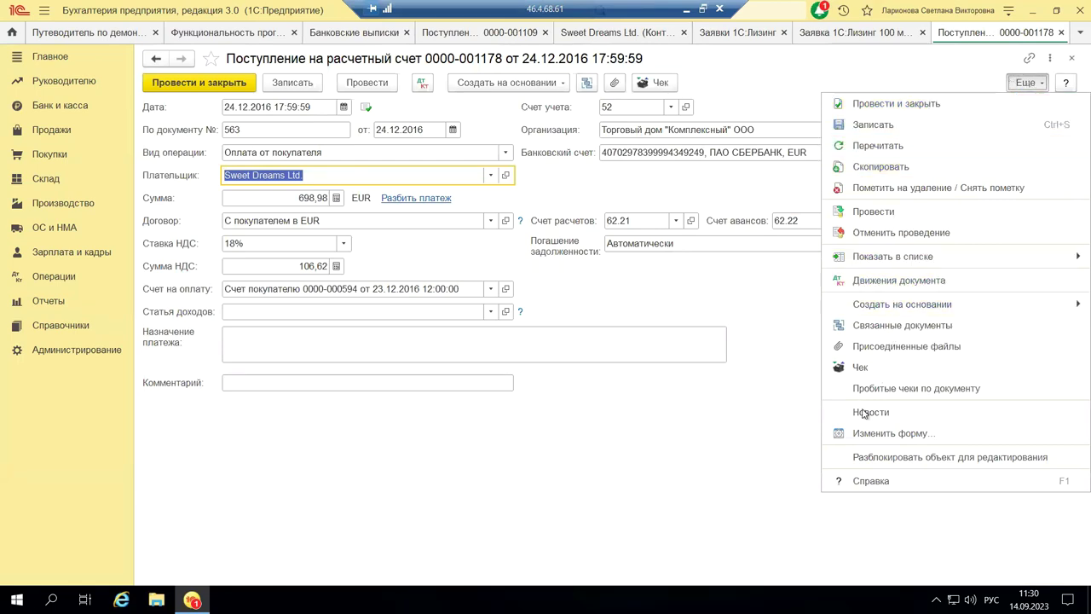
{"action": "left_click", "coordinate": [840, 482]}
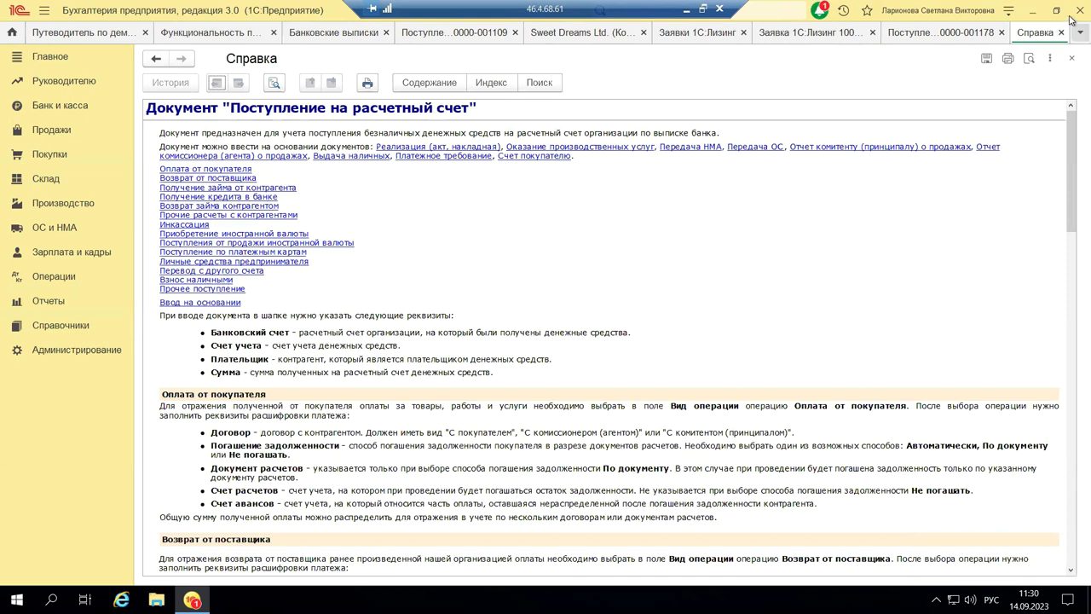
{"action": "left_click", "coordinate": [1068, 62]}
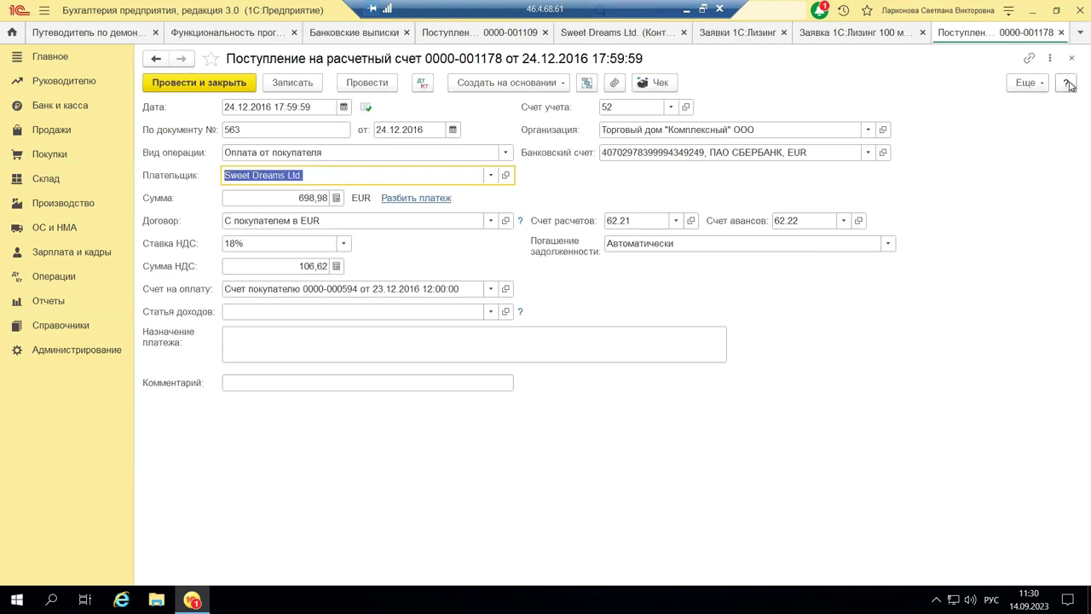
{"action": "left_click", "coordinate": [1065, 81]}
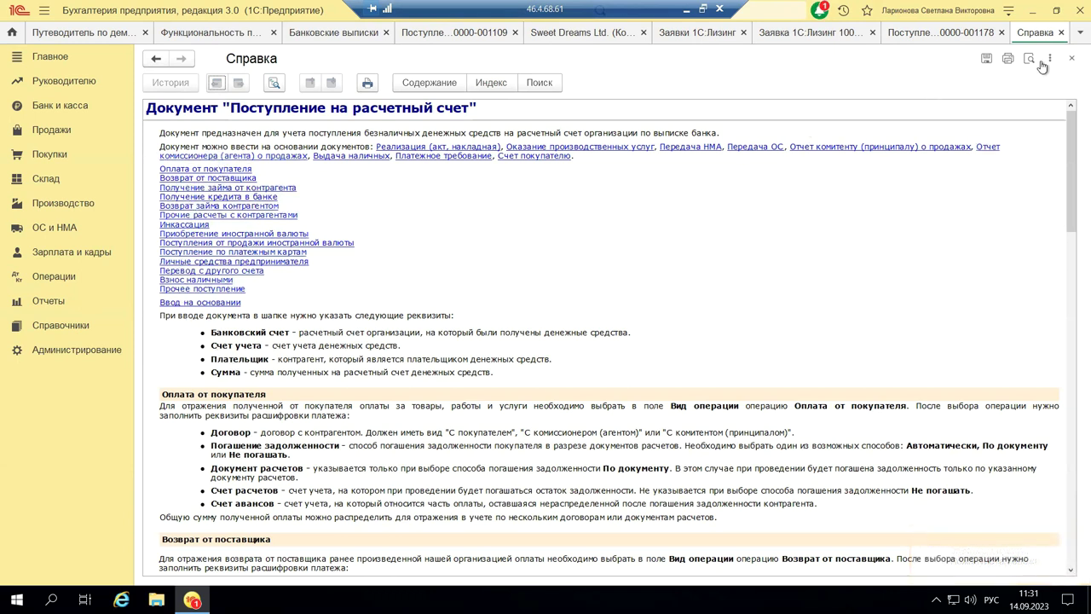
{"action": "left_click", "coordinate": [1071, 60]}
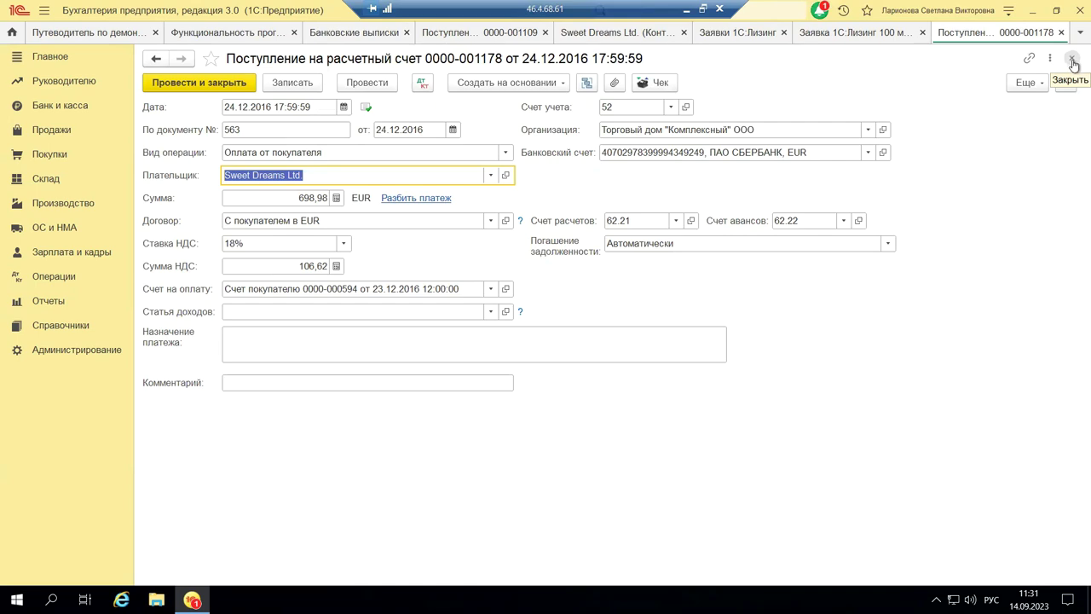
Close the Sweet Dreams Ltd. receipt and counterparty card, the bank statements list and the program functionality settings
{"action": "left_click", "coordinate": [1071, 61]}
{"action": "left_click", "coordinate": [1071, 61]}
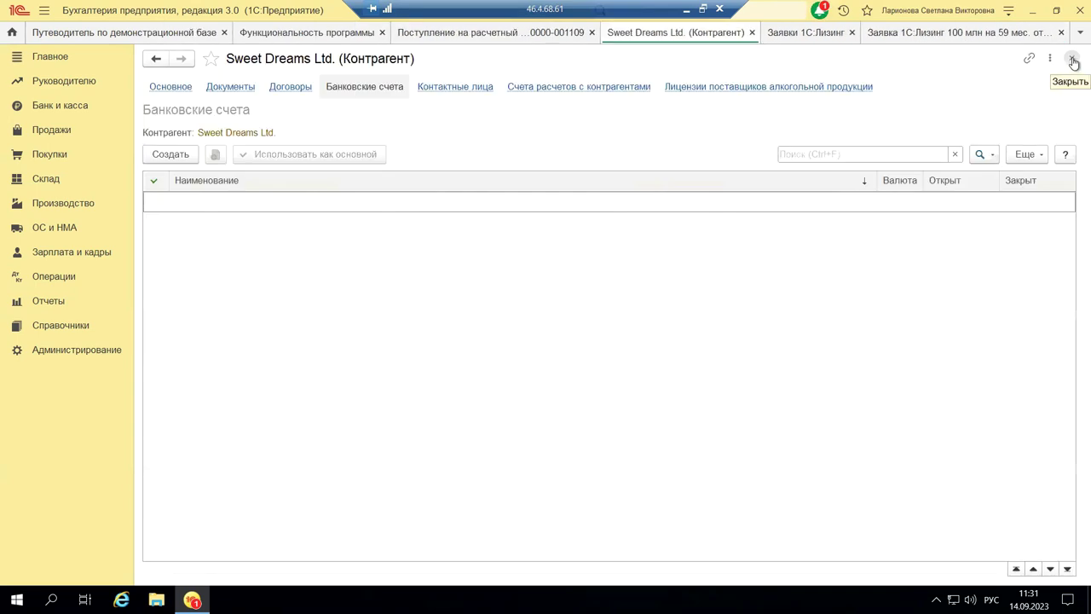
{"action": "left_click", "coordinate": [1072, 61]}
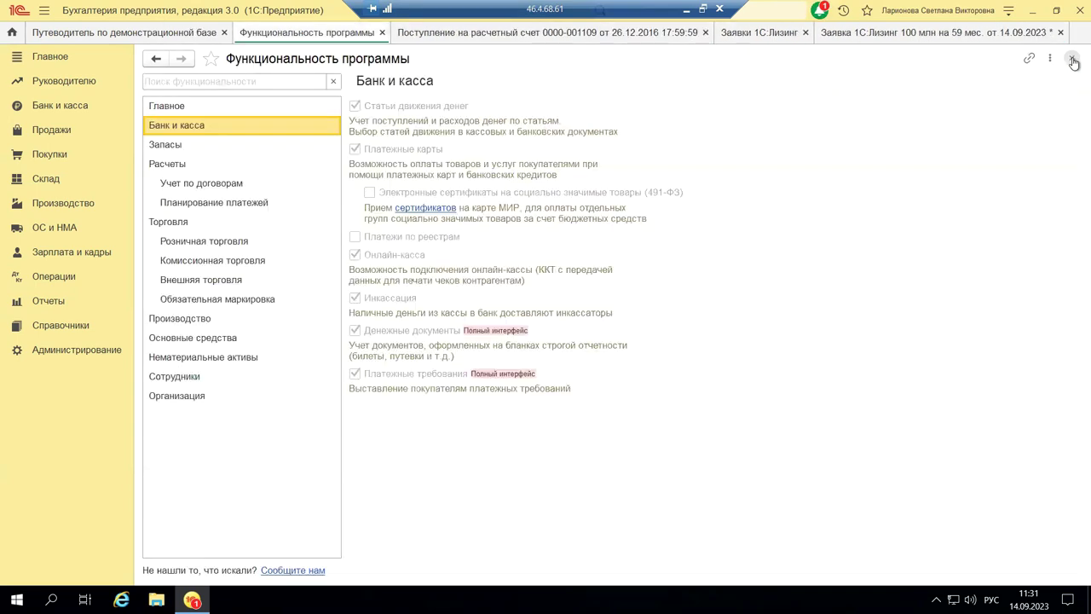
{"action": "left_click", "coordinate": [56, 112]}
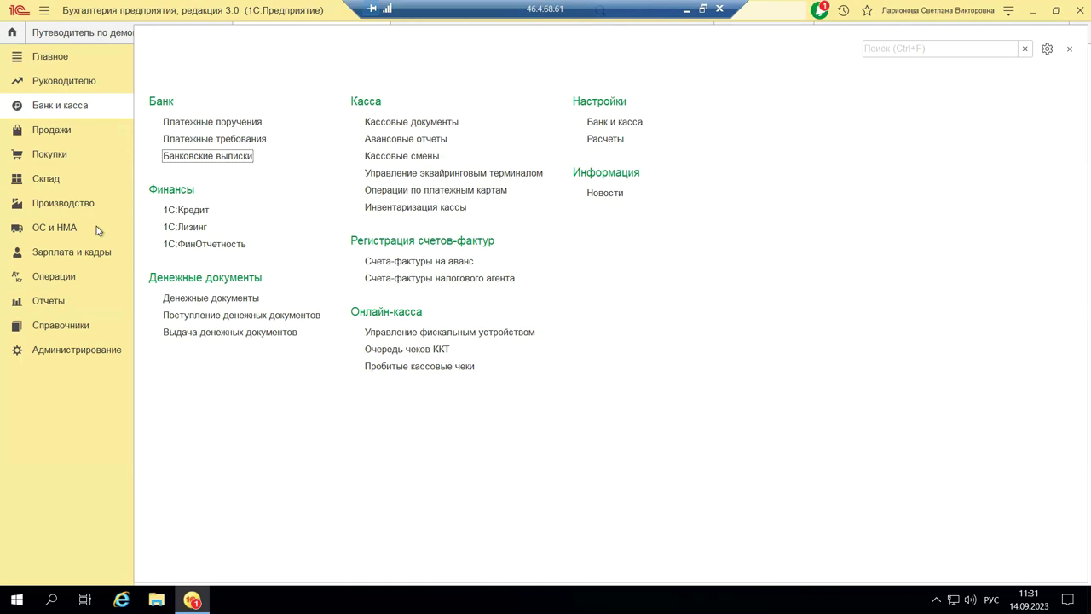
{"action": "left_click", "coordinate": [39, 353]}
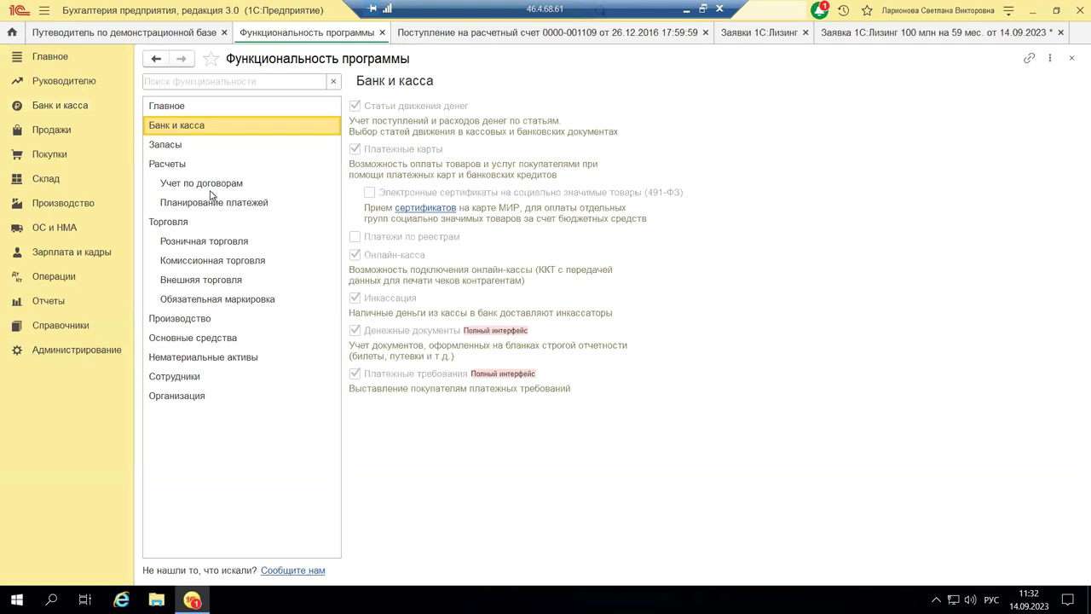
{"action": "left_click", "coordinate": [1072, 65]}
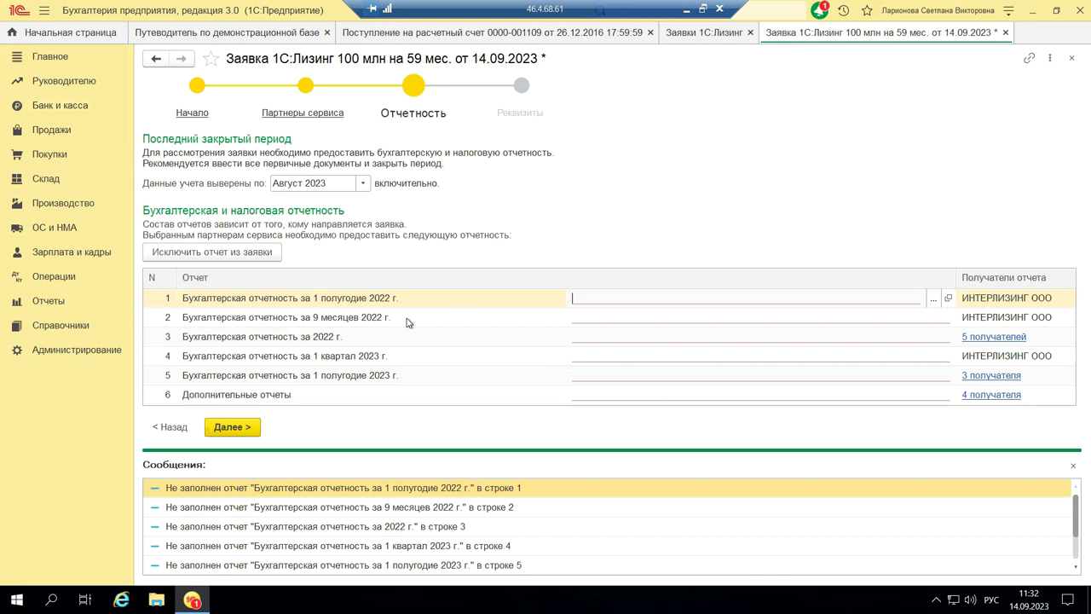
View the cash shifts list and its fiscal device filter, leaving the filter empty and closing the list
{"action": "left_click", "coordinate": [60, 105]}
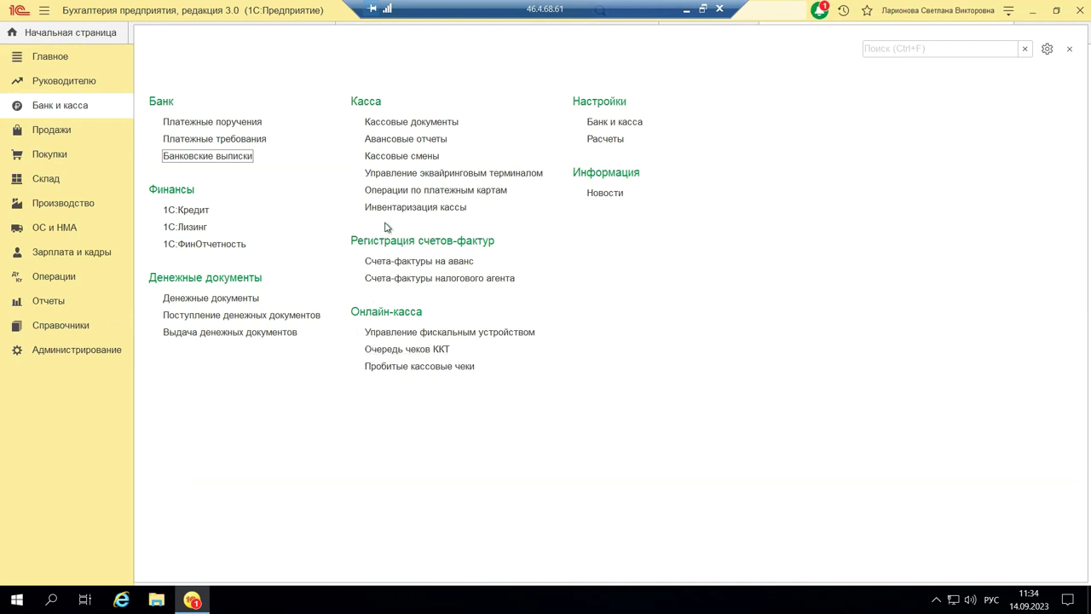
{"action": "left_click", "coordinate": [381, 156]}
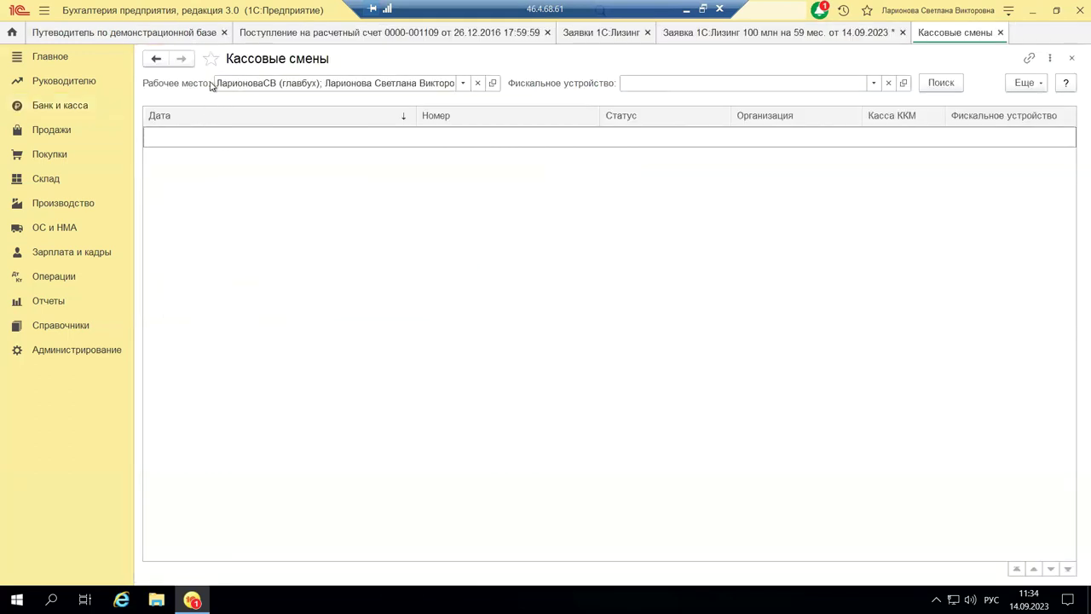
{"action": "left_click", "coordinate": [873, 87]}
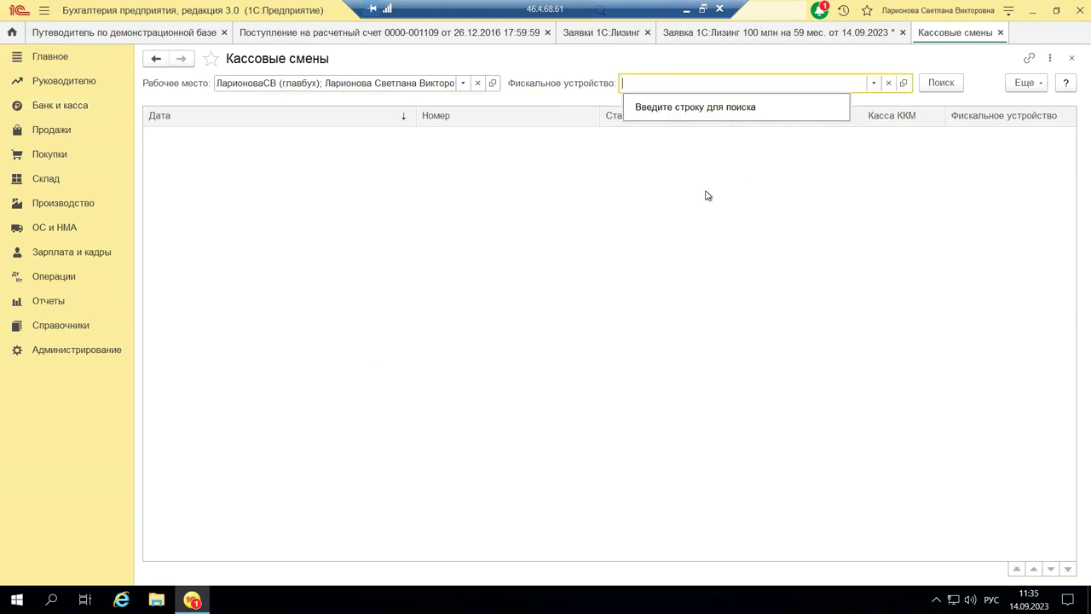
{"action": "left_click", "coordinate": [617, 90]}
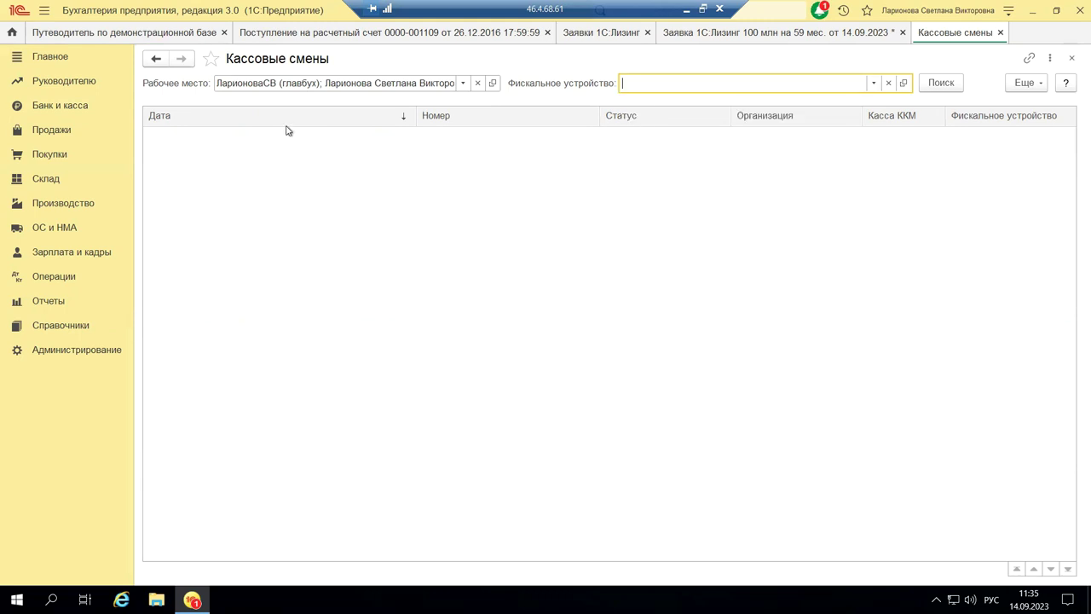
{"action": "left_click", "coordinate": [1073, 58]}
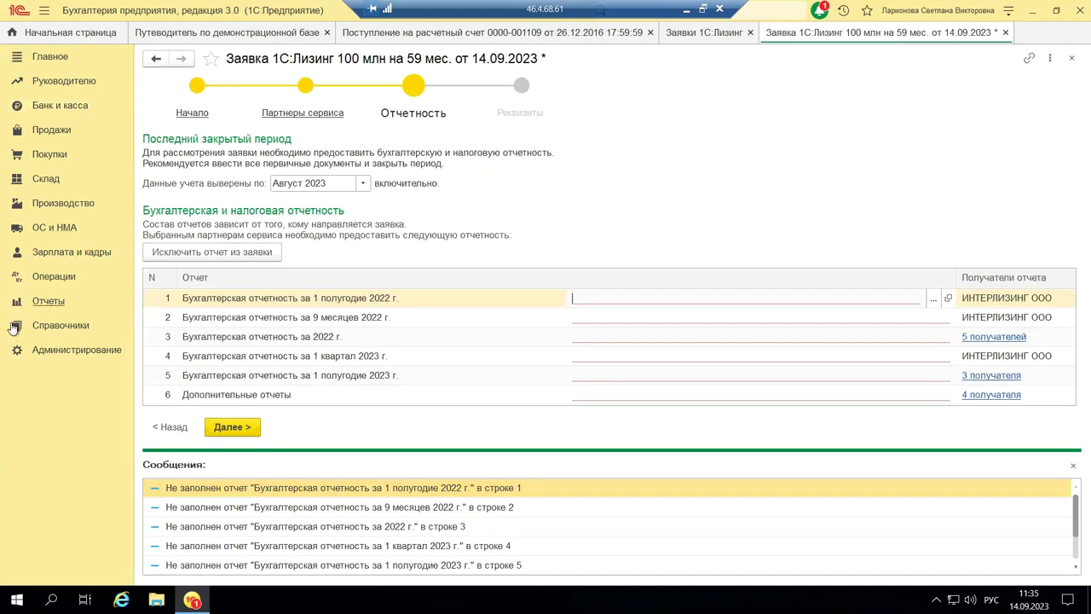
View the main and additional operations of the acquiring terminal management form and close it
{"action": "left_click", "coordinate": [60, 109]}
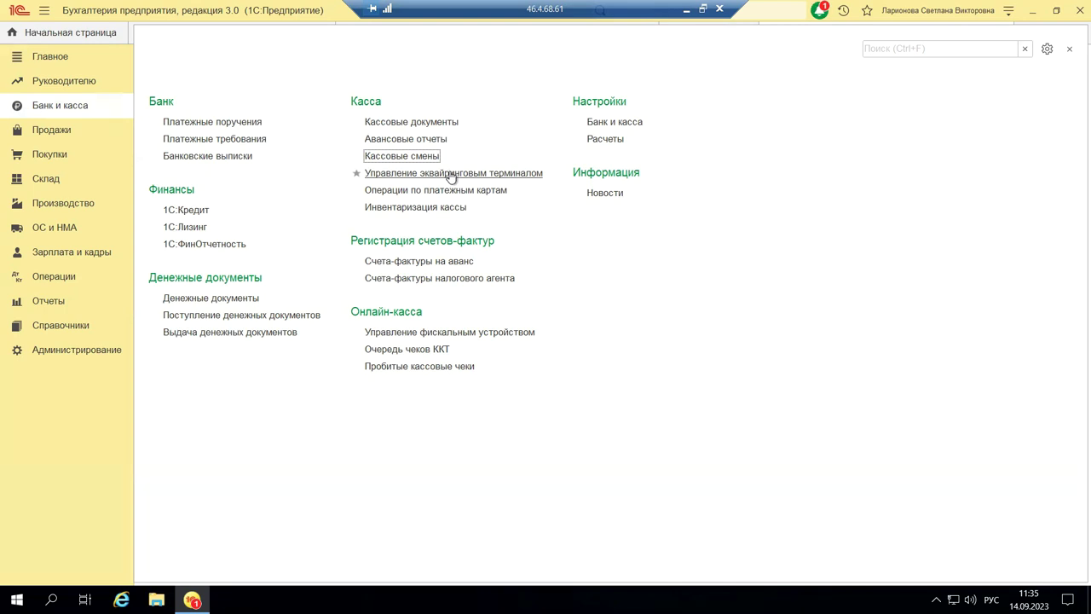
{"action": "left_click", "coordinate": [451, 175]}
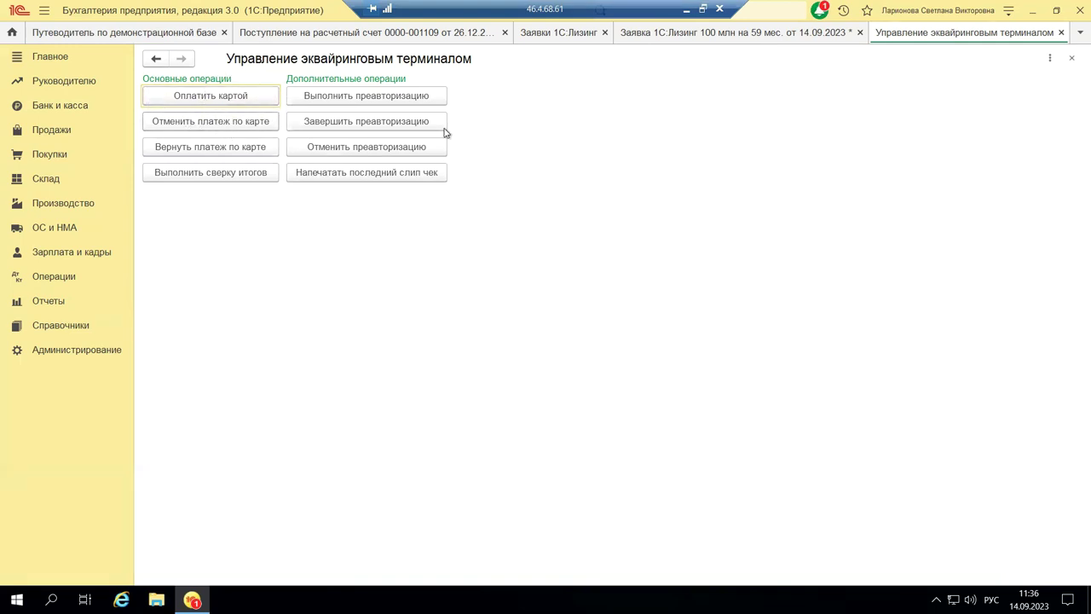
{"action": "left_click", "coordinate": [1072, 64]}
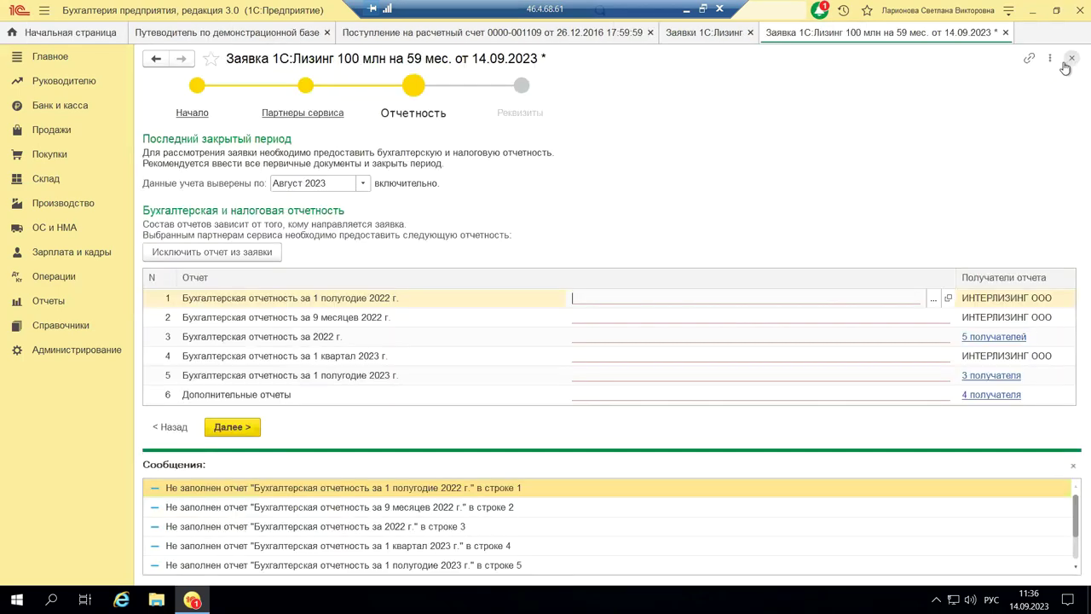
Switch to the PowerPoint presentation and show slide 11 on acquiring payments at the online cash register
{"action": "left_click", "coordinate": [66, 108]}
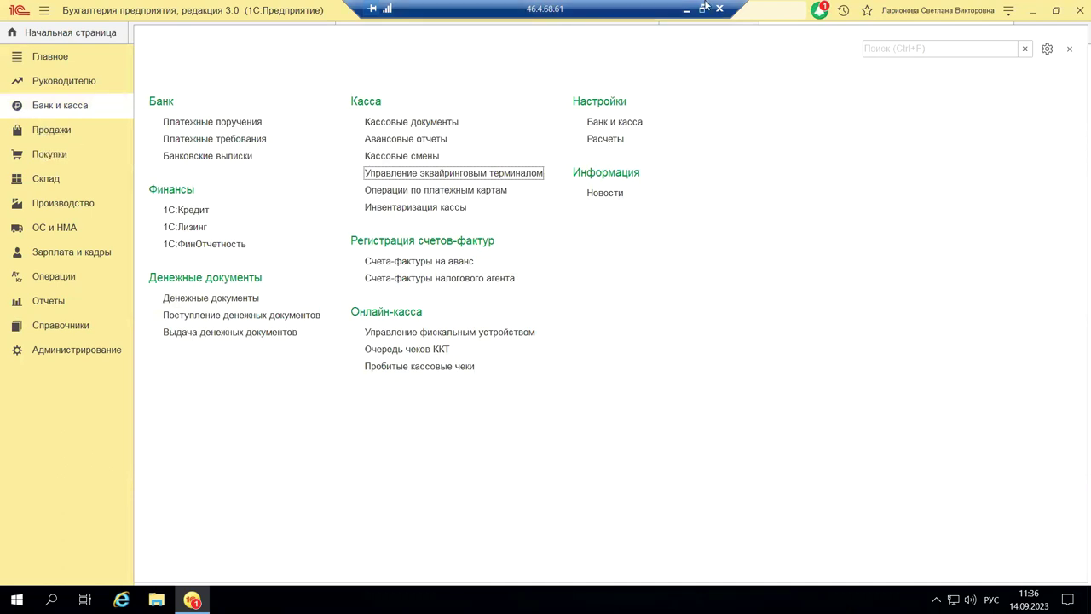
{"action": "key", "text": "alt+Tab"}
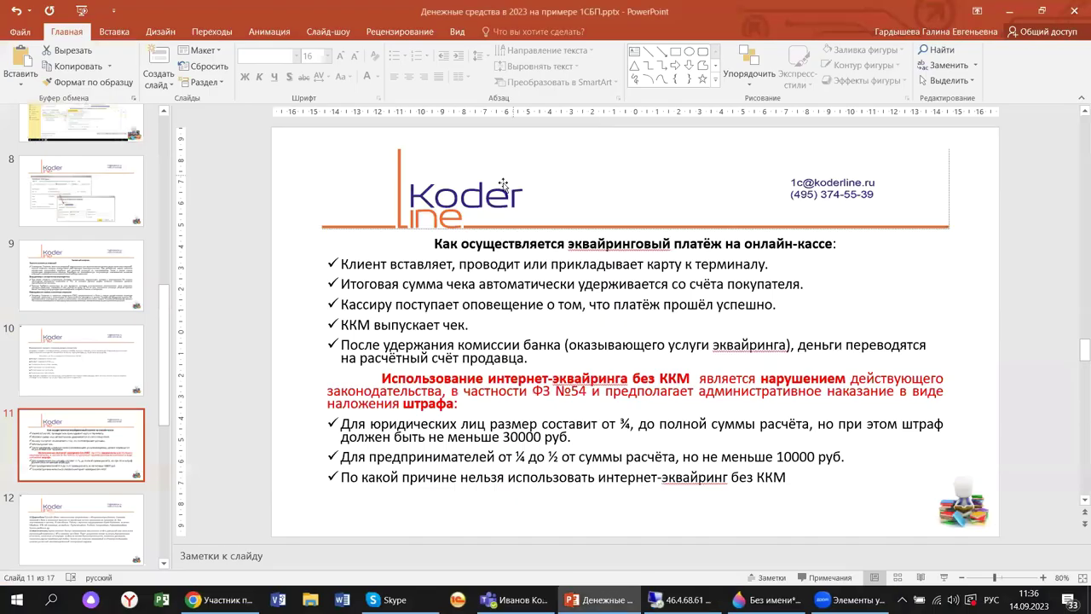
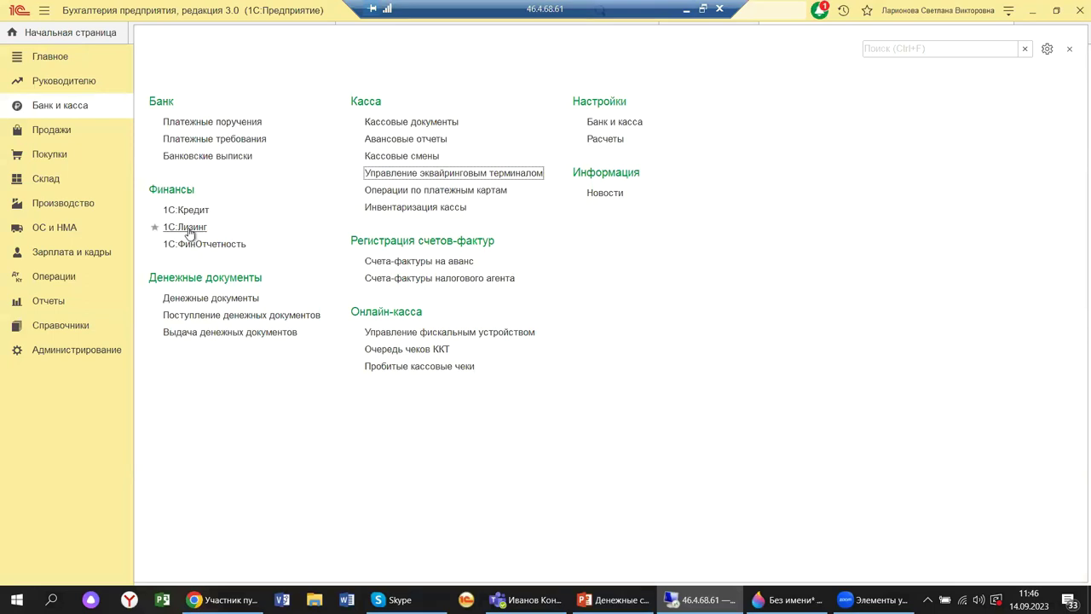
Return to 1C Accounting, reopen the 1С:Лизинг applications list and bring up the unsaved 100 million, 59-month leasing application
{"action": "left_click", "coordinate": [188, 229]}
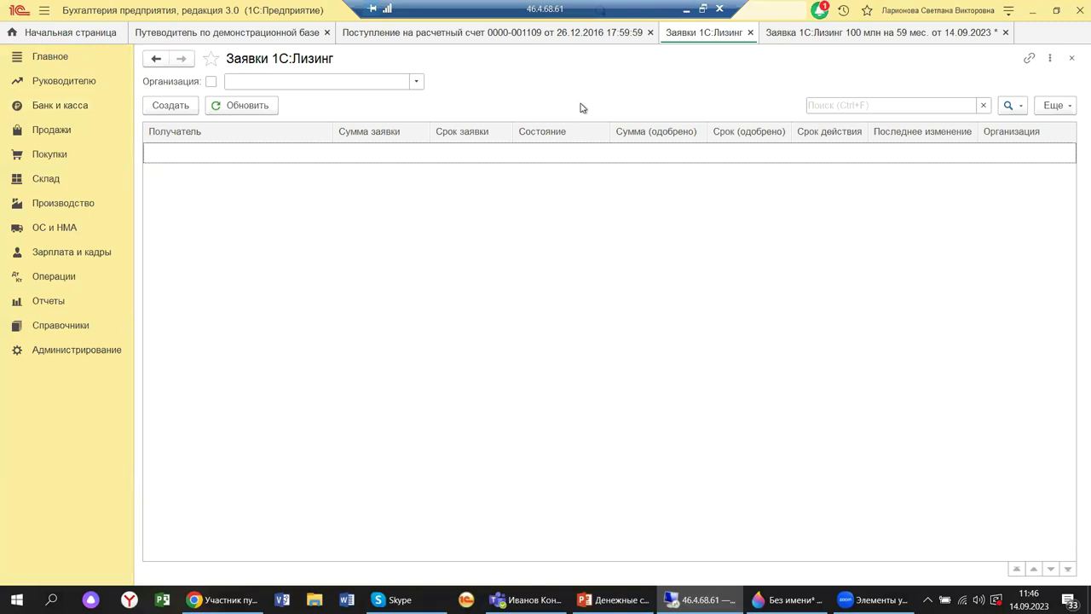
{"action": "left_click", "coordinate": [277, 109]}
{"action": "left_click", "coordinate": [1072, 59]}
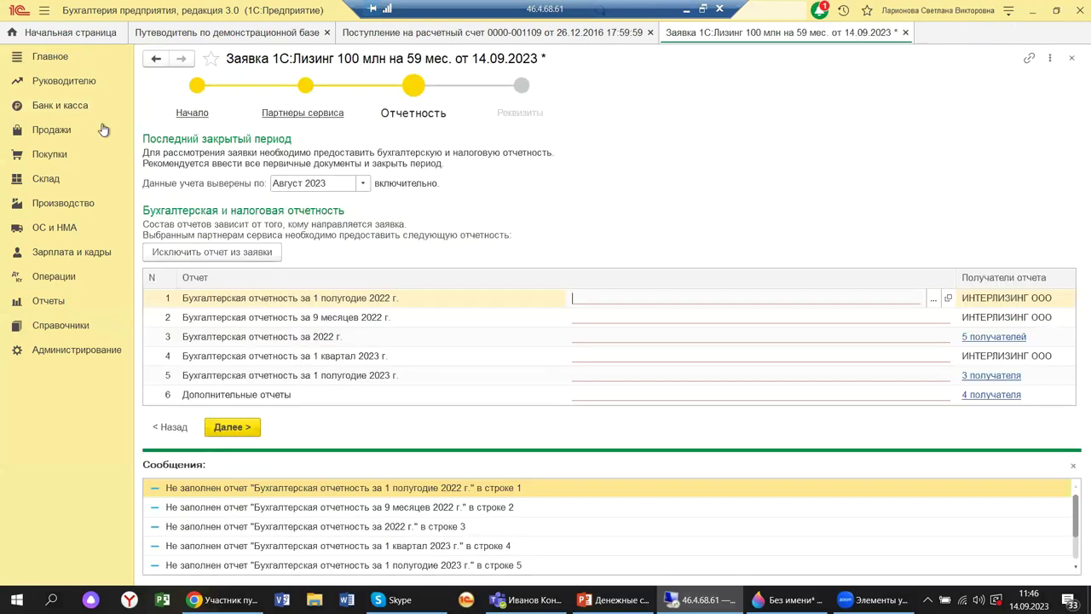
{"action": "left_click", "coordinate": [40, 110]}
{"action": "left_click", "coordinate": [180, 227]}
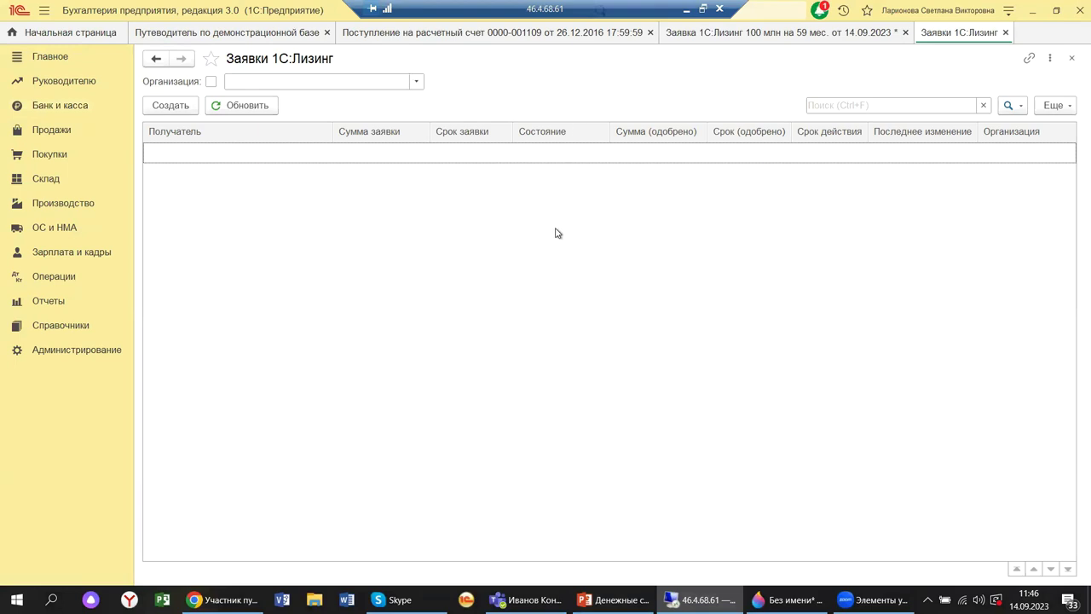
{"action": "left_click", "coordinate": [164, 109]}
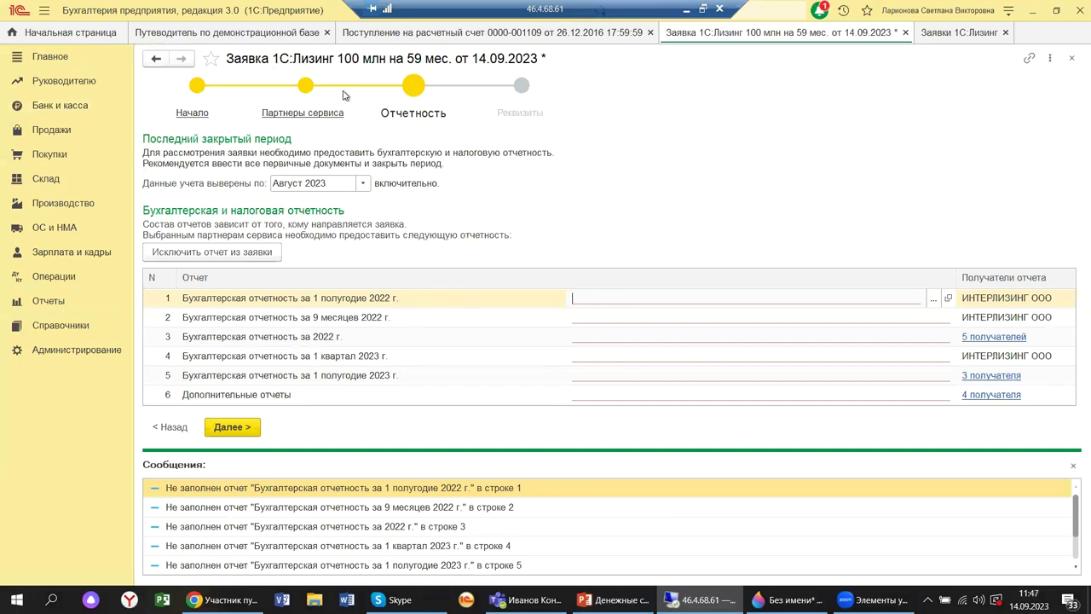
Dismiss the application's messages and view the report selection for the first half of 2022, closing it without choosing a report
{"action": "mouse_move", "coordinate": [396, 599]}
{"action": "left_click", "coordinate": [1072, 465]}
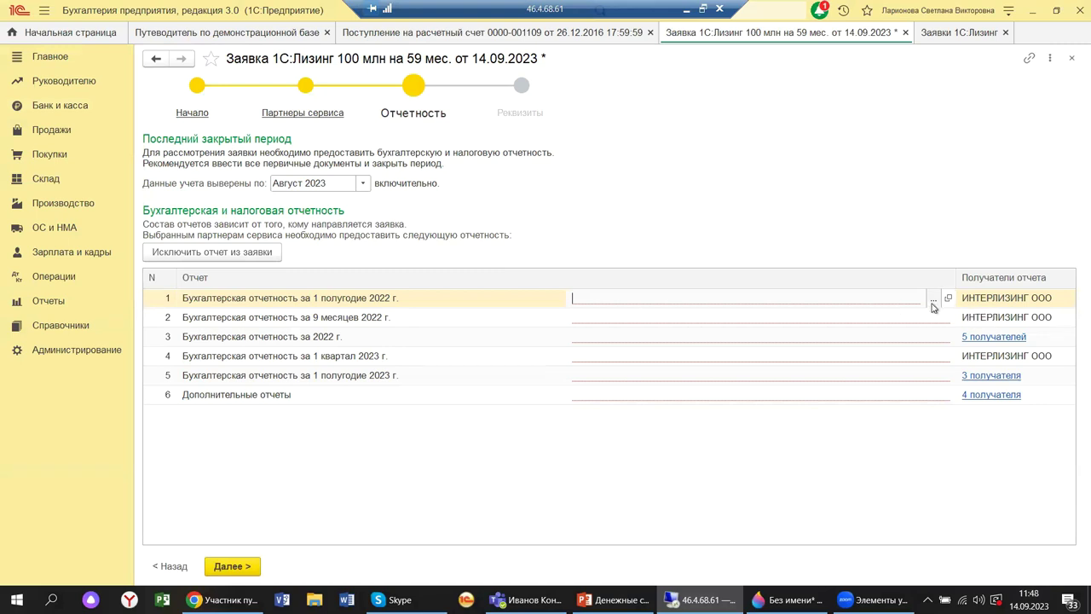
{"action": "left_click", "coordinate": [933, 306]}
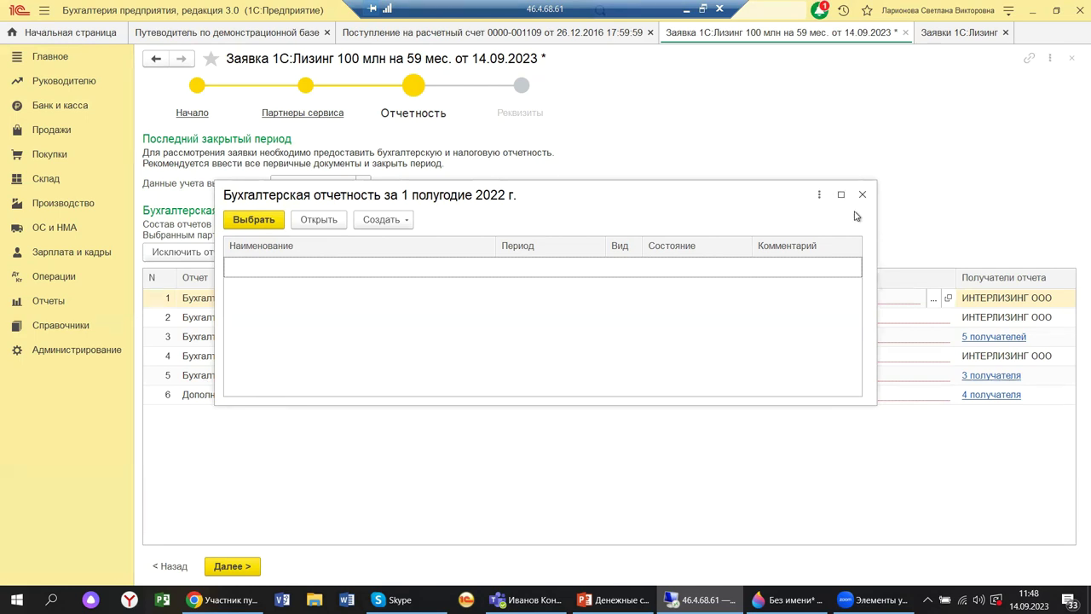
{"action": "left_click", "coordinate": [917, 178]}
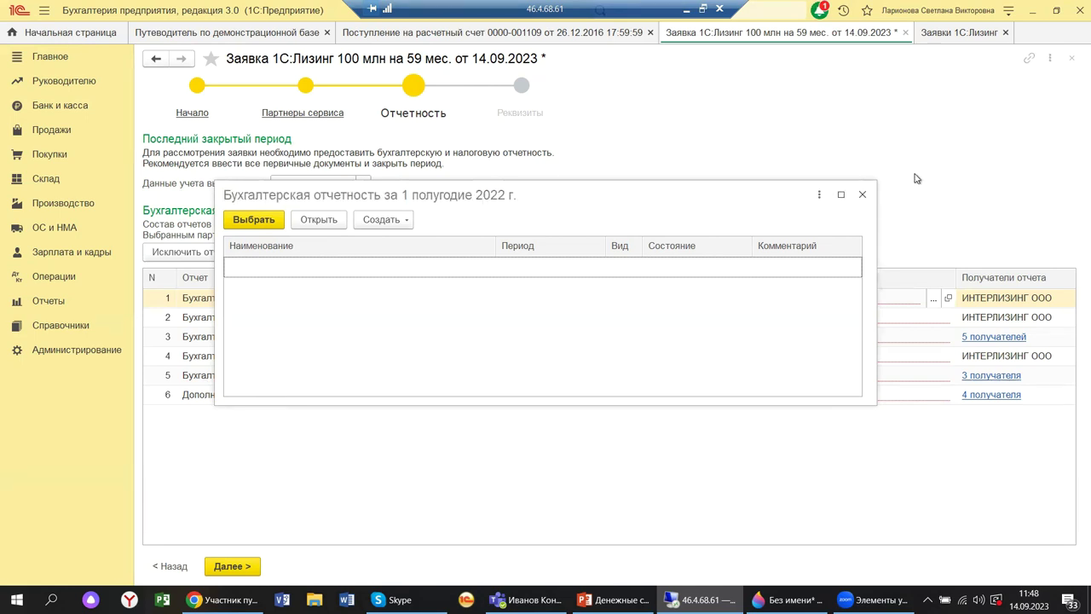
{"action": "left_click", "coordinate": [861, 194]}
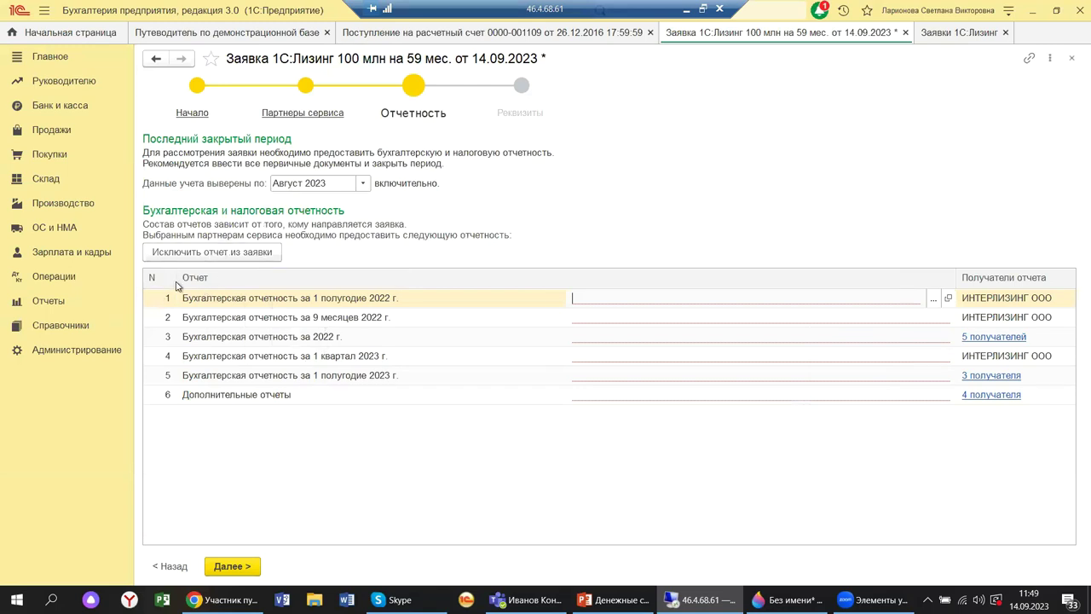
Try to continue the leasing application past its reporting stage and close it without saving the changes
{"action": "left_click", "coordinate": [274, 378]}
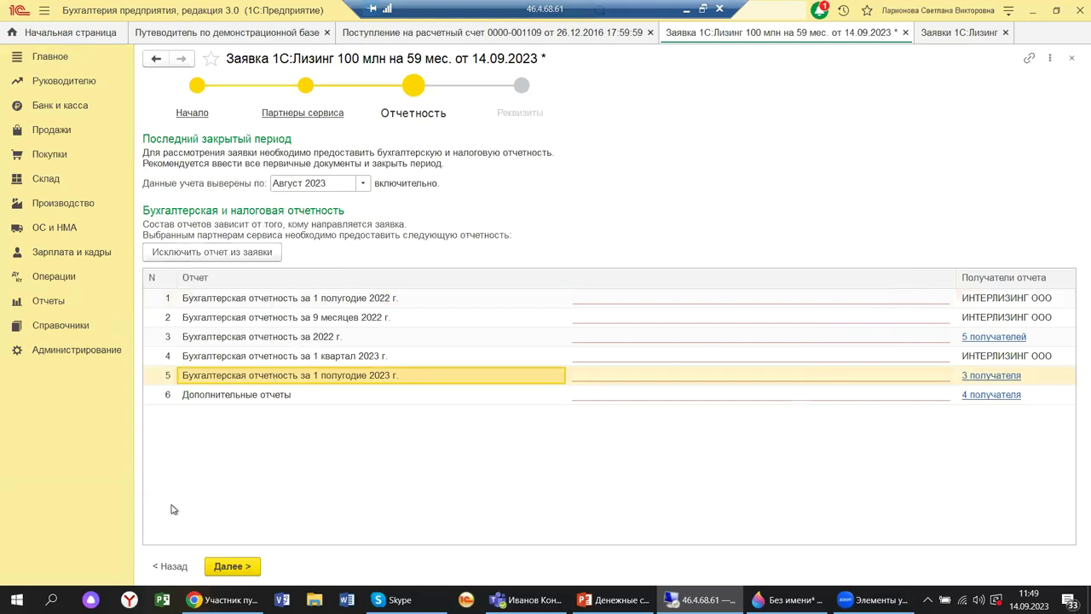
{"action": "left_click", "coordinate": [239, 568]}
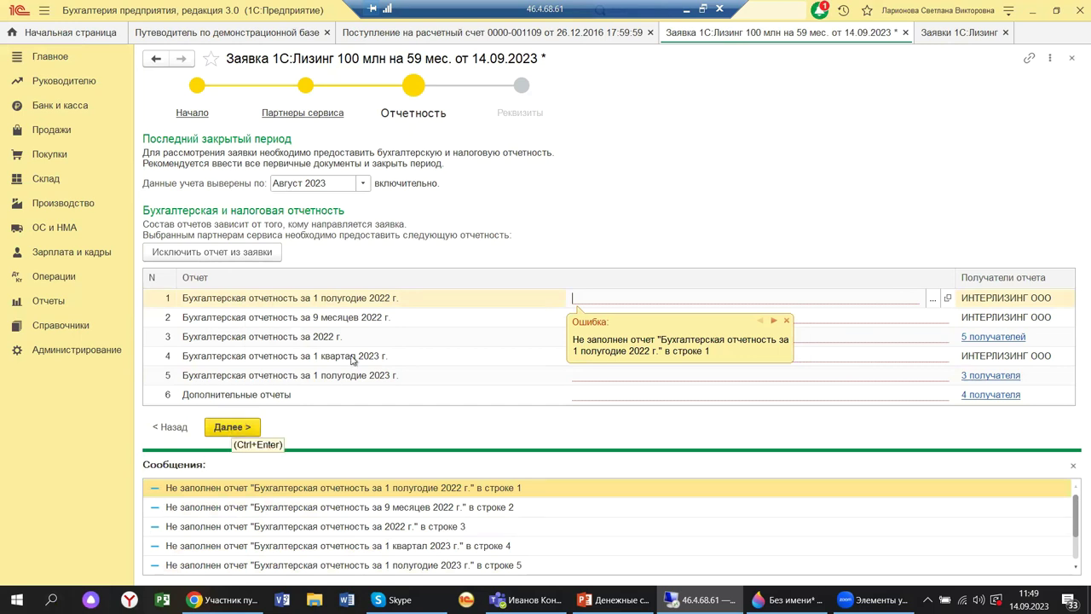
{"action": "left_click", "coordinate": [1070, 58]}
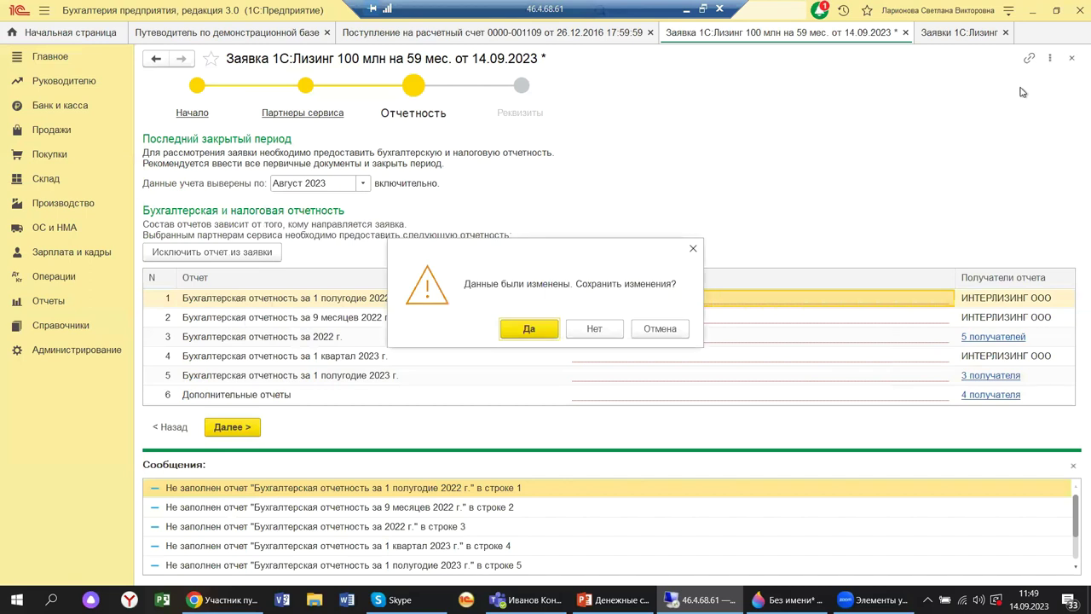
{"action": "left_click", "coordinate": [610, 335]}
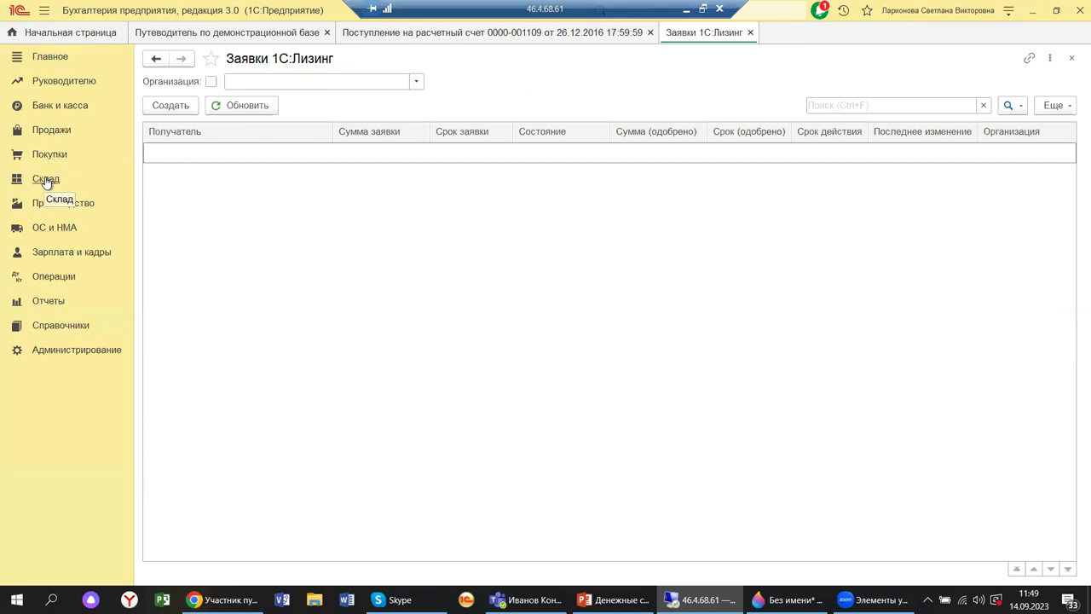
Revisit the 1С:Лизинг applications list, open 1С:ФинОтчетность from the bank and cash section, and view its organization choices without selecting one
{"action": "left_click", "coordinate": [60, 105]}
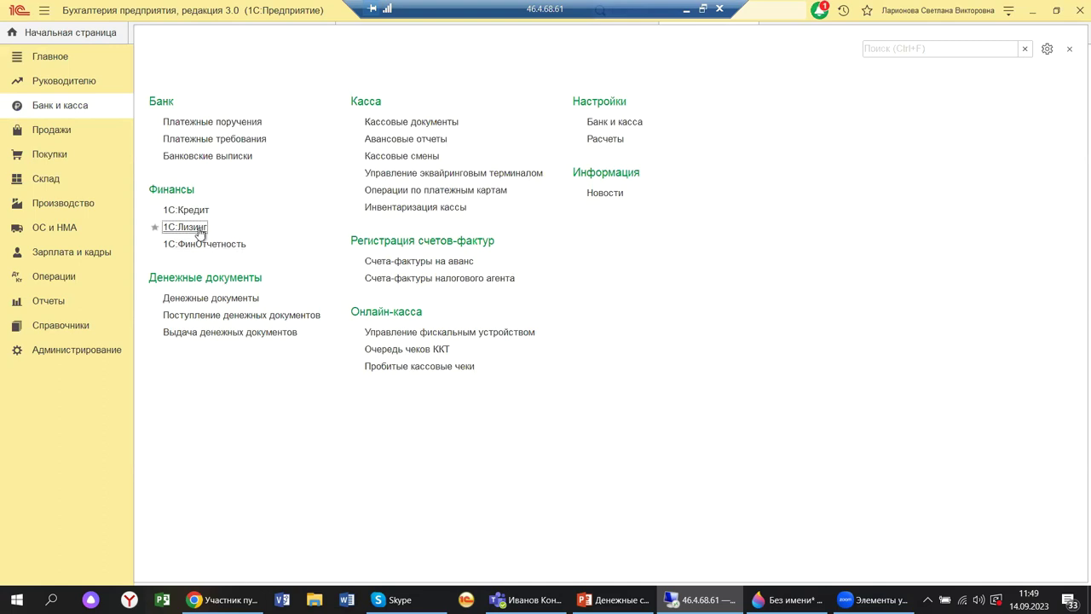
{"action": "left_click", "coordinate": [185, 226]}
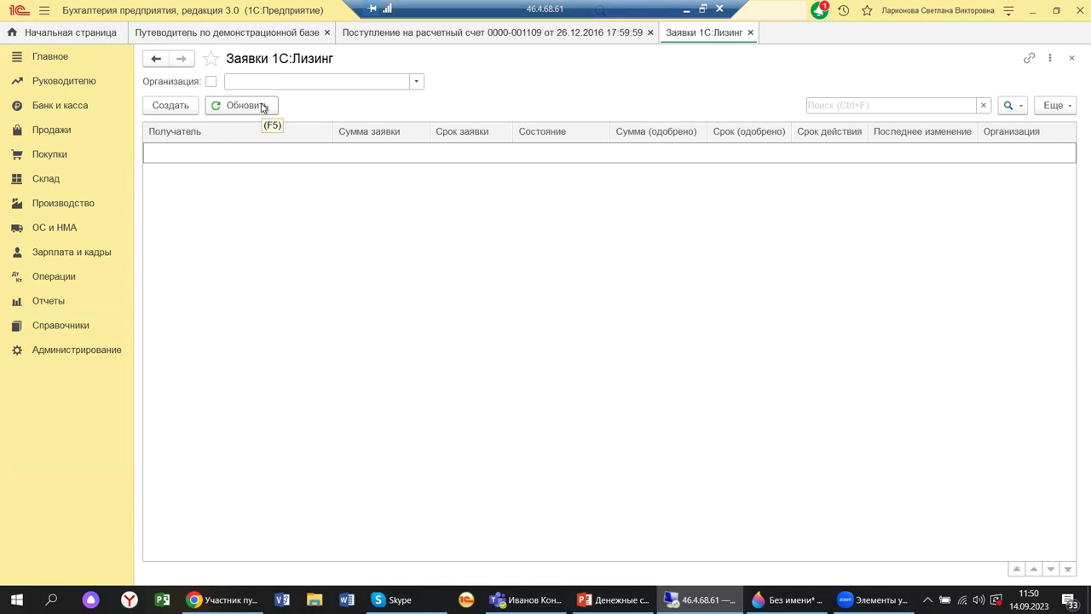
{"action": "left_click", "coordinate": [43, 109]}
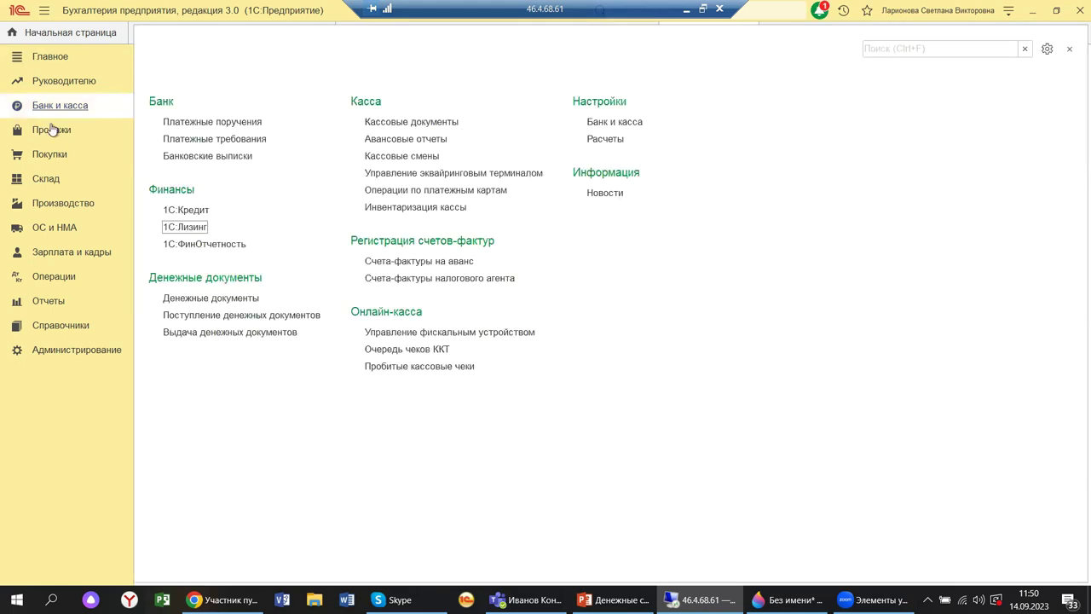
{"action": "left_click", "coordinate": [178, 245]}
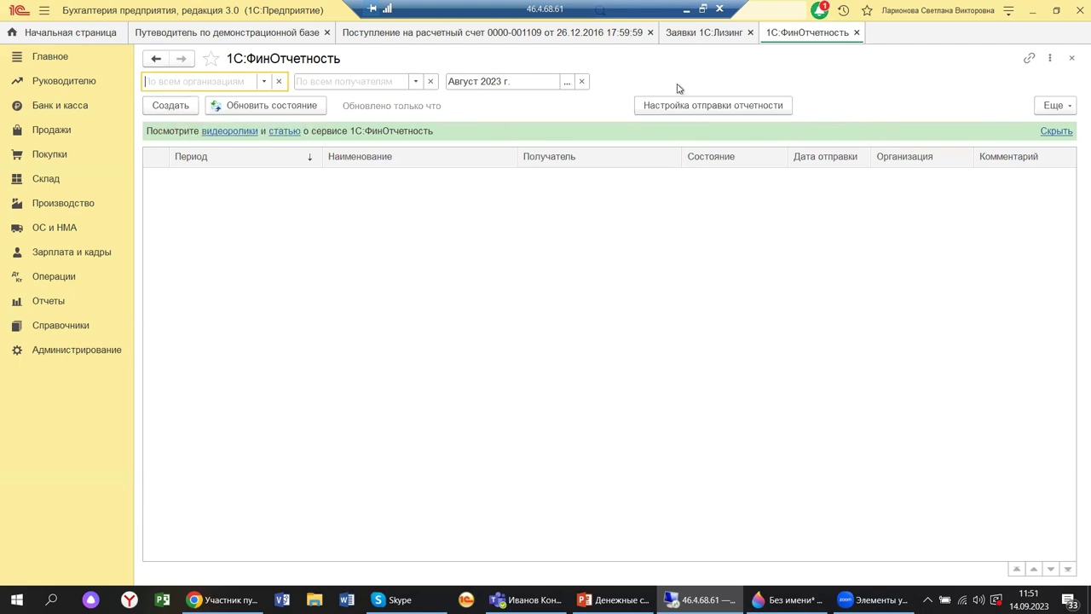
{"action": "left_click", "coordinate": [266, 83]}
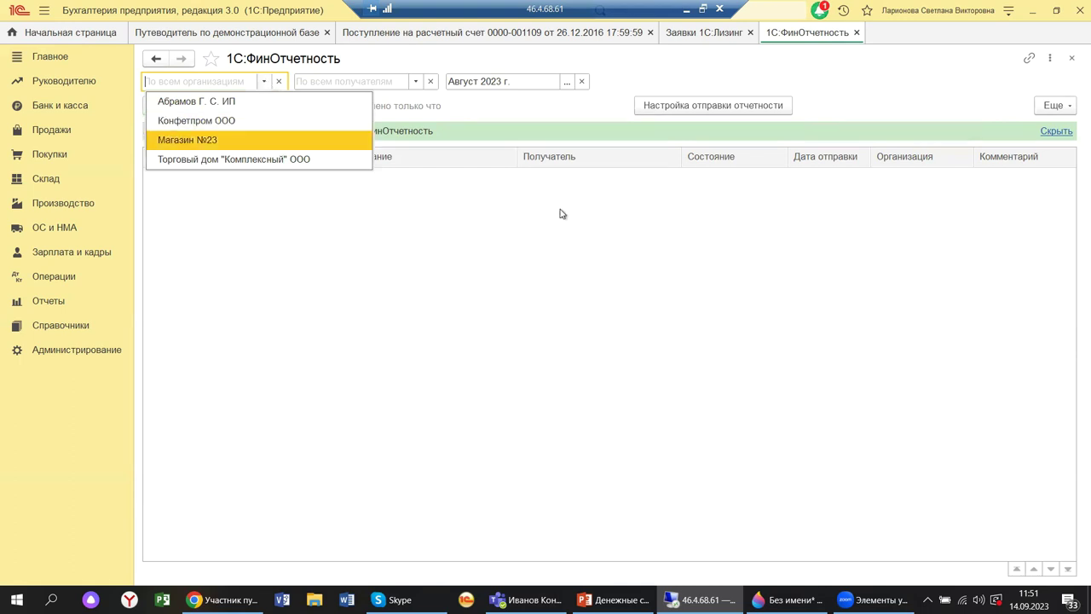
{"action": "key", "text": "Escape"}
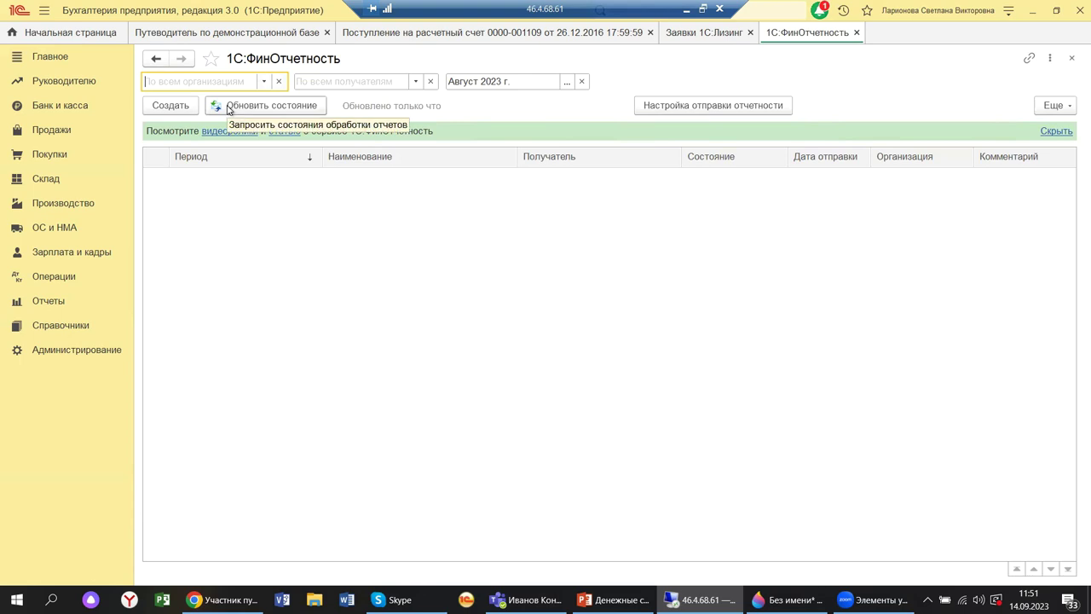
View the 1С:ФинОтчетность submission settings and a blank submission deadline form, closing both without saving anything
{"action": "left_click", "coordinate": [715, 106]}
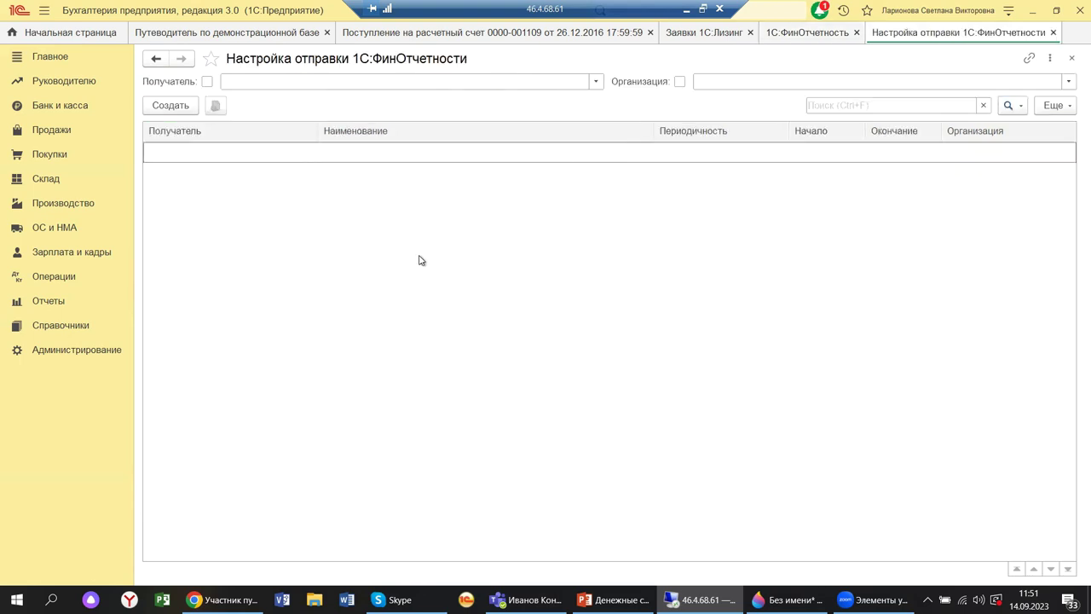
{"action": "left_click", "coordinate": [167, 110]}
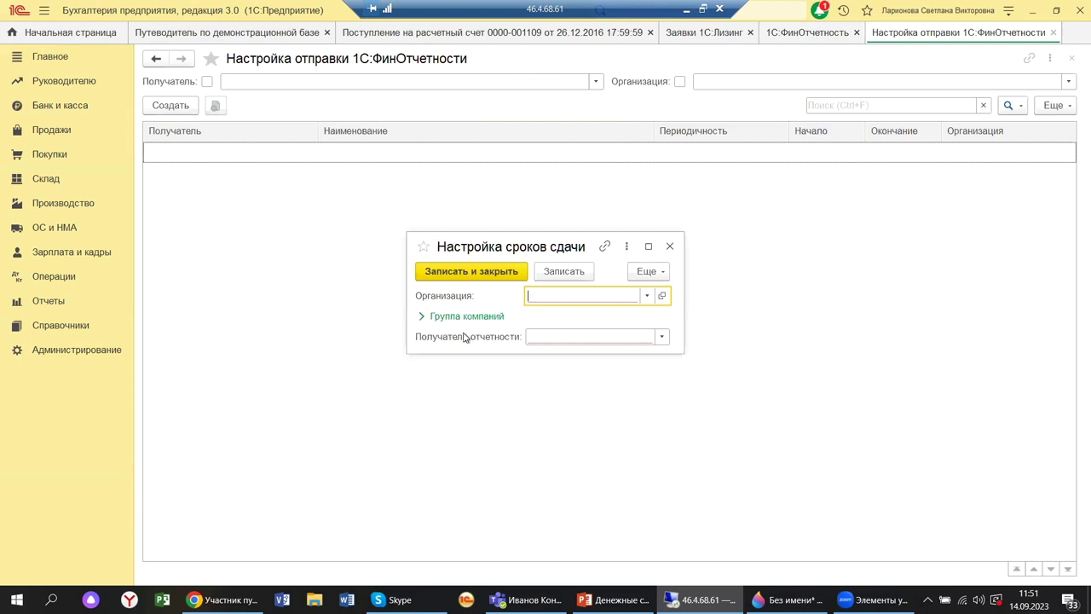
{"action": "left_click", "coordinate": [662, 337]}
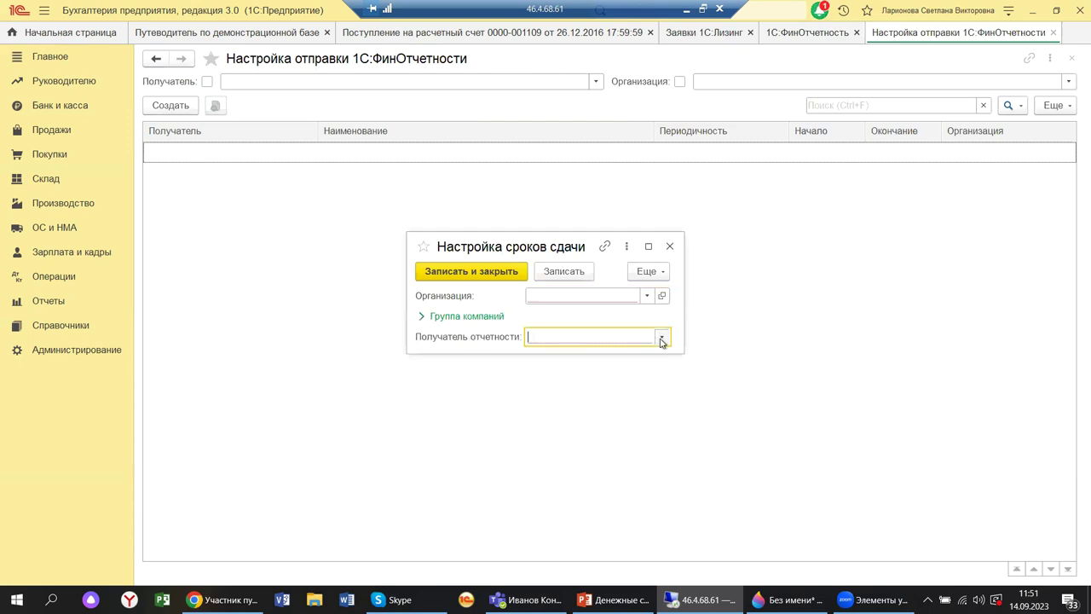
{"action": "left_click", "coordinate": [672, 249]}
{"action": "left_click", "coordinate": [671, 248]}
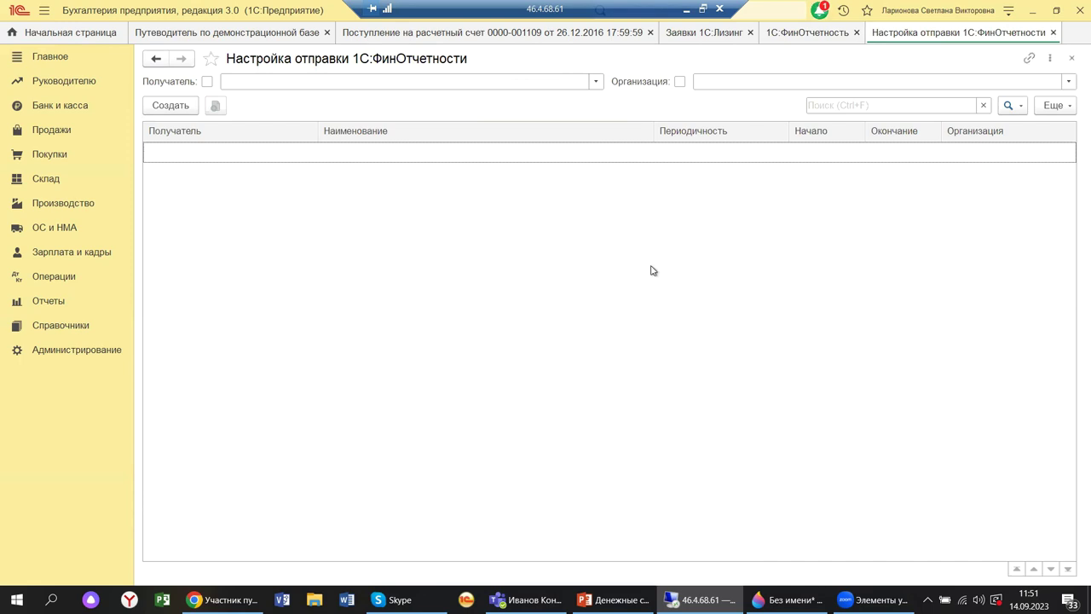
{"action": "left_click", "coordinate": [1070, 61]}
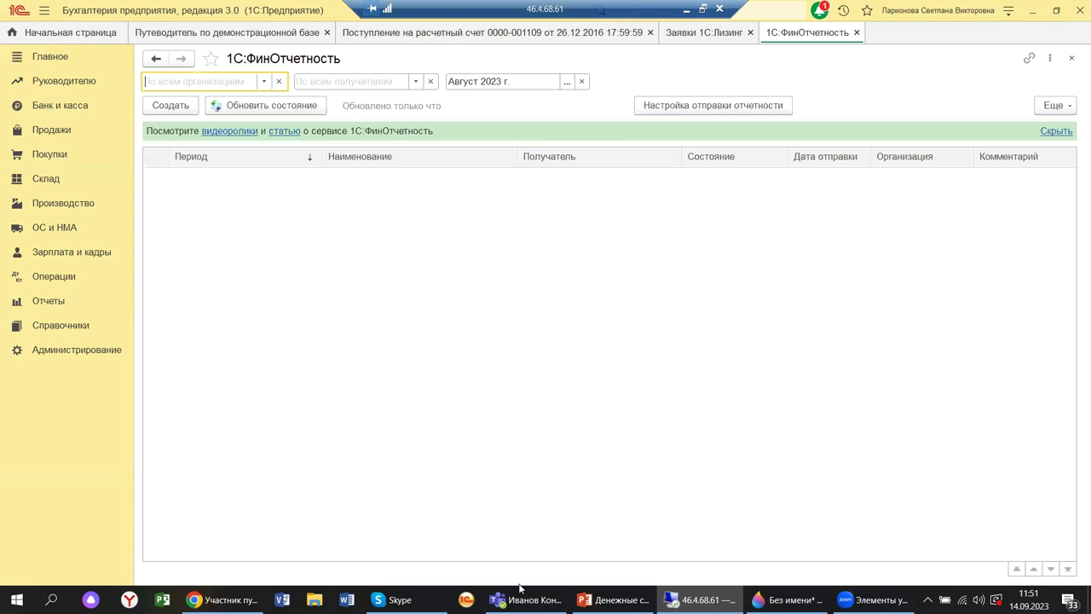
Switch to the PowerPoint presentation, show slide 14 with the 1С:Лизинг application, and return to 1C Accounting
{"action": "mouse_move", "coordinate": [695, 599]}
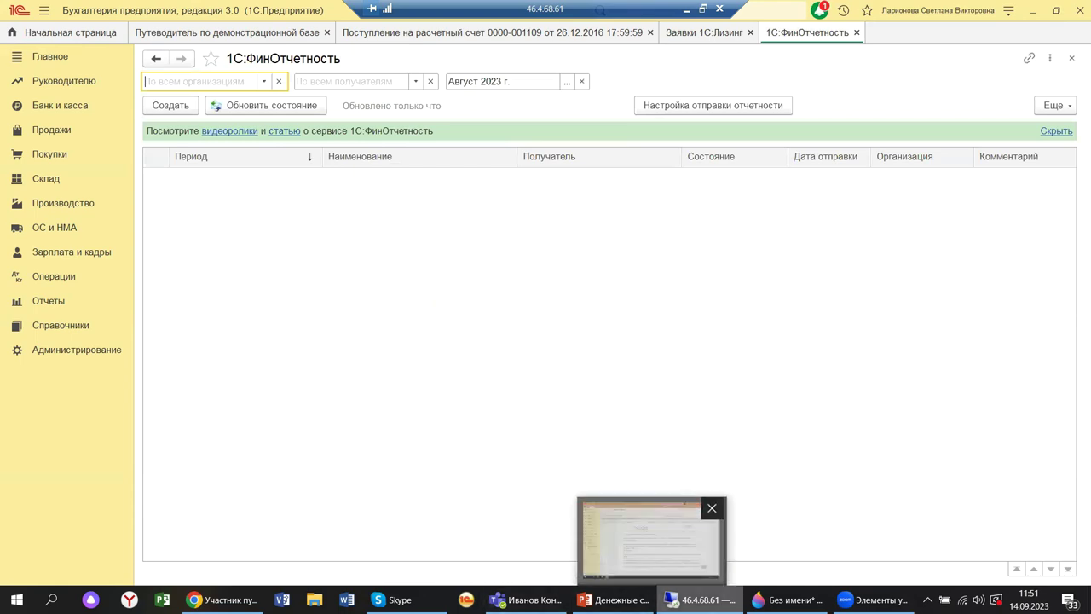
{"action": "left_click", "coordinate": [614, 600]}
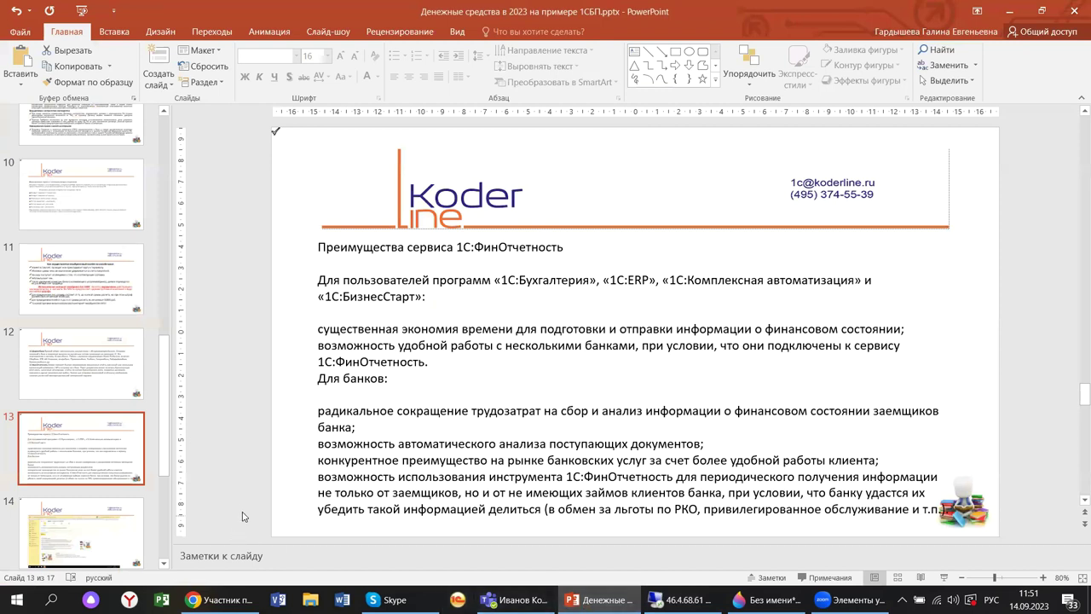
{"action": "left_click", "coordinate": [56, 546]}
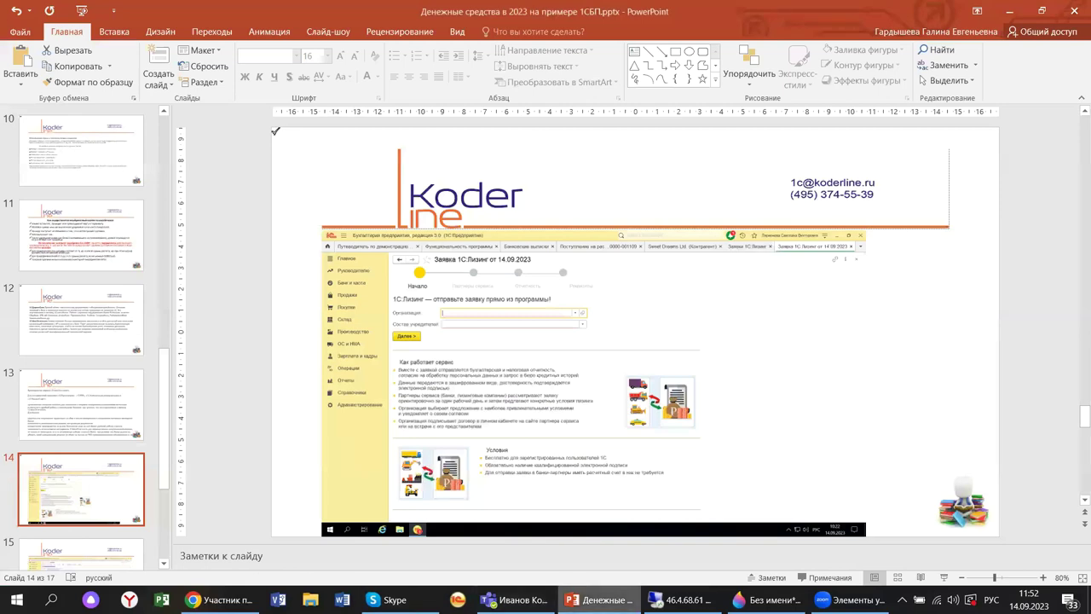
{"action": "left_click", "coordinate": [678, 599]}
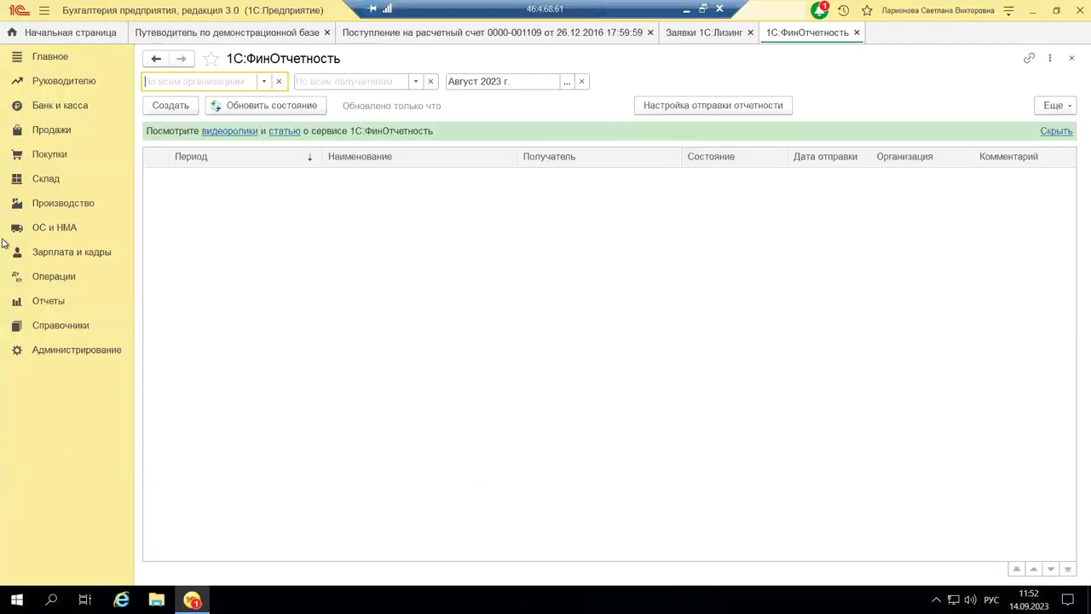
View the program functionality settings for Банк и касса and for Расчеты from the bank and cash section
{"action": "left_click", "coordinate": [47, 109]}
{"action": "left_click", "coordinate": [38, 108]}
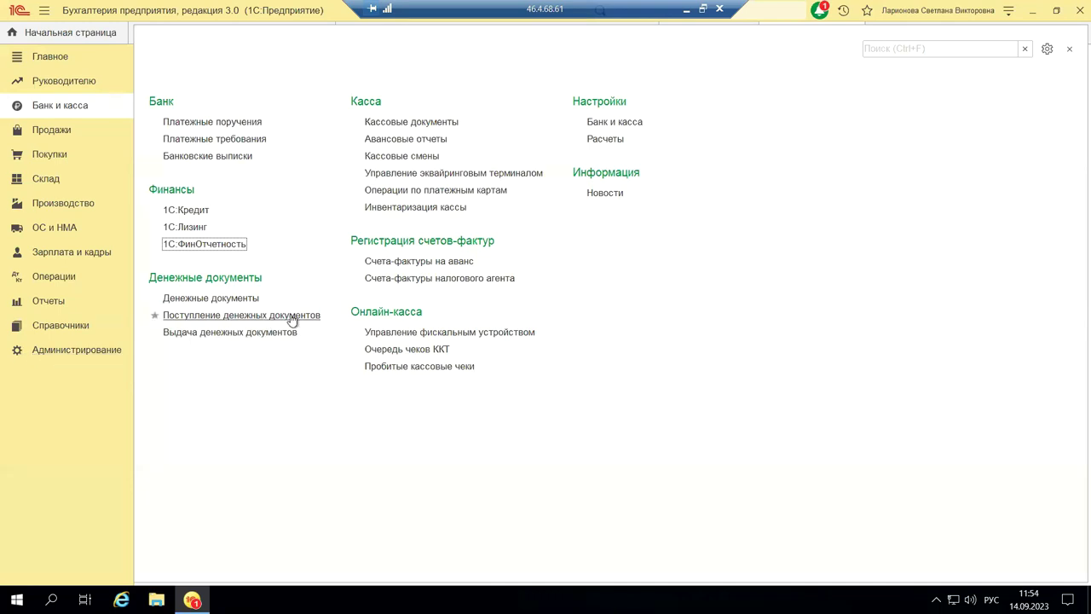
{"action": "left_click", "coordinate": [610, 125]}
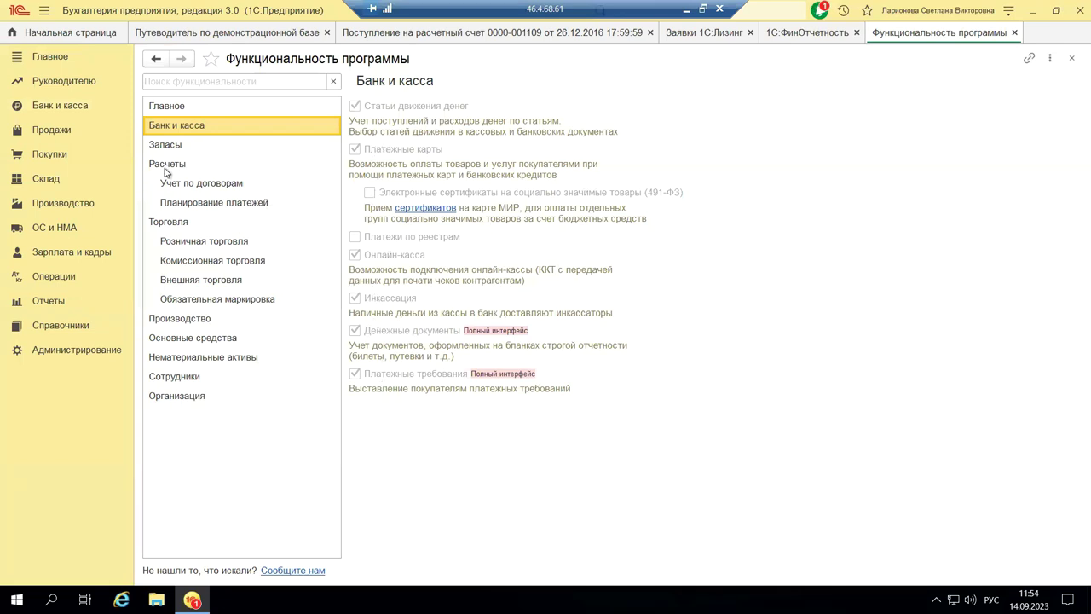
{"action": "left_click", "coordinate": [76, 107]}
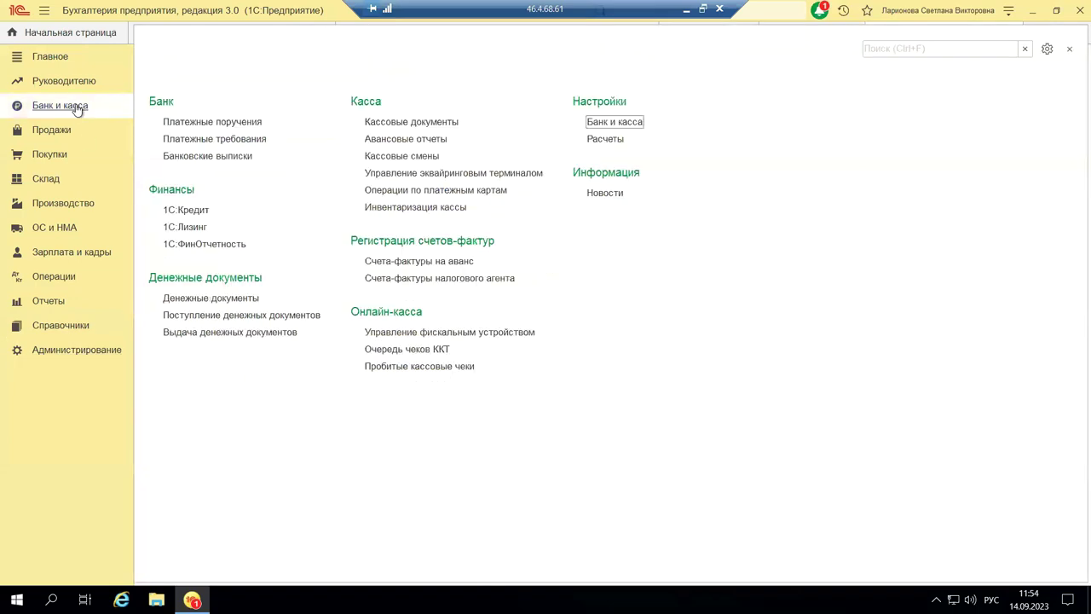
{"action": "left_click", "coordinate": [601, 141]}
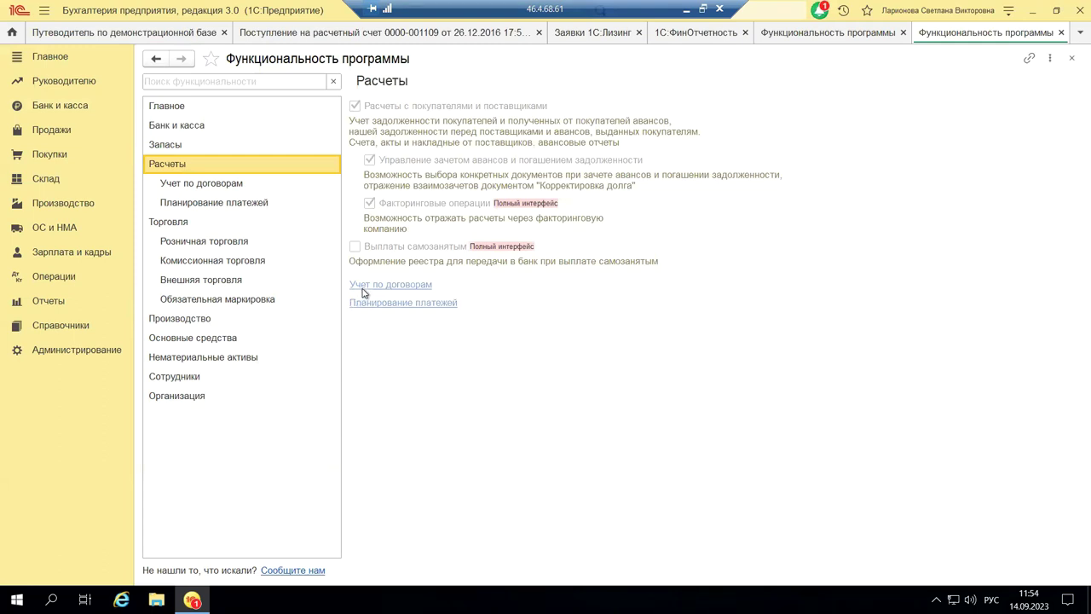
Open the bank statements list and select July to August 2023 in its period settings
{"action": "left_click", "coordinate": [53, 108]}
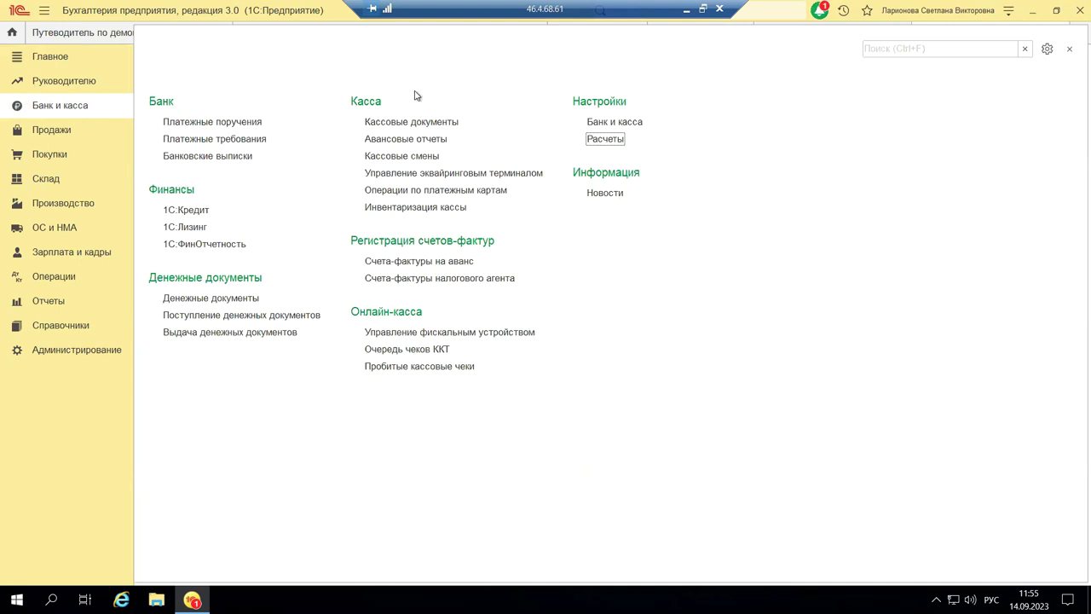
{"action": "left_click", "coordinate": [178, 159]}
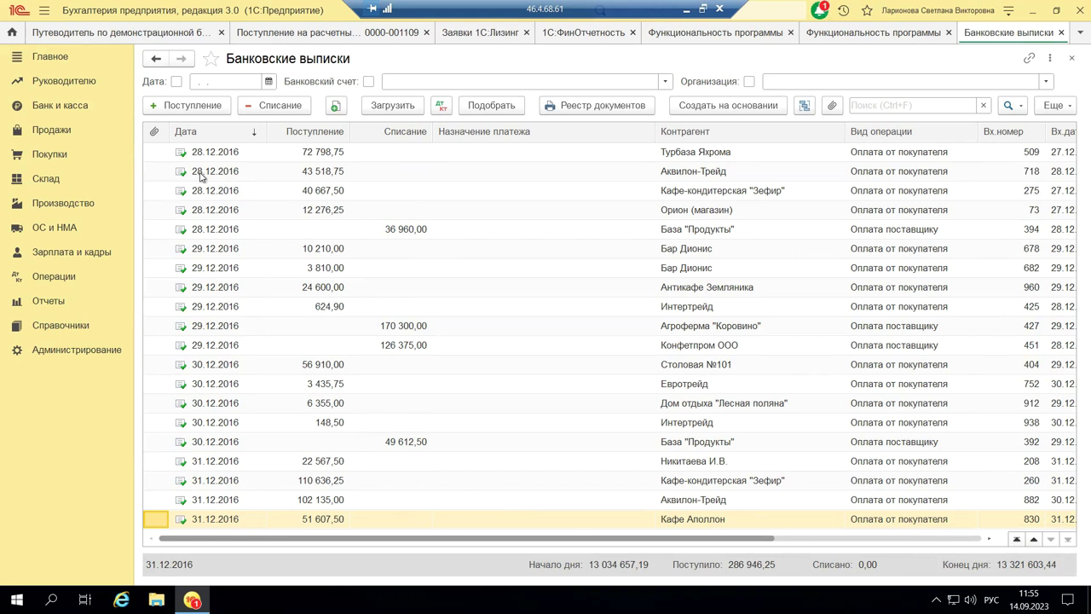
{"action": "left_click", "coordinate": [1053, 106]}
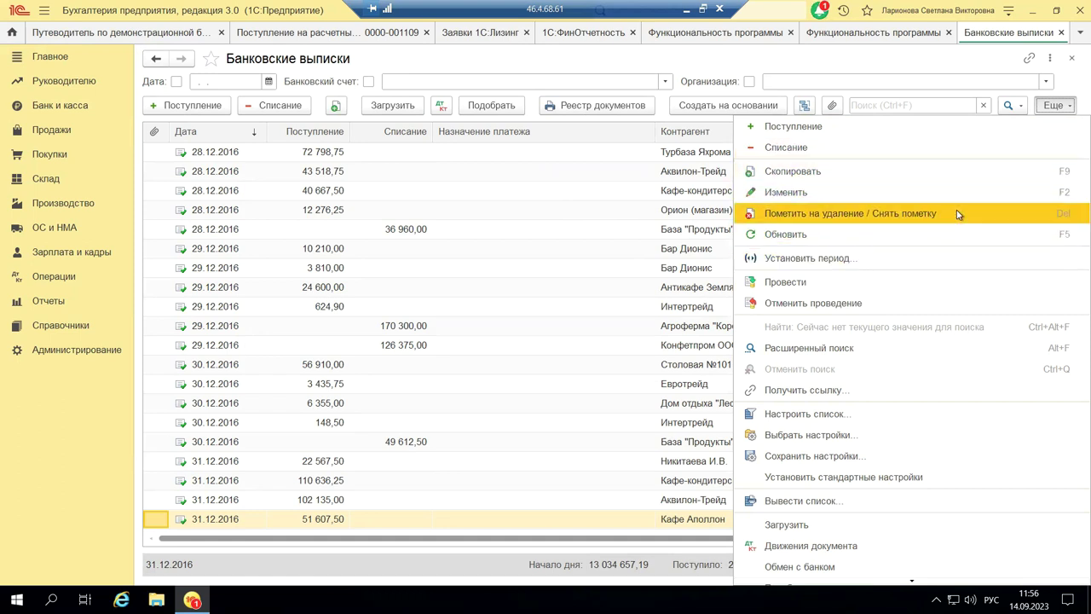
{"action": "left_click", "coordinate": [787, 258]}
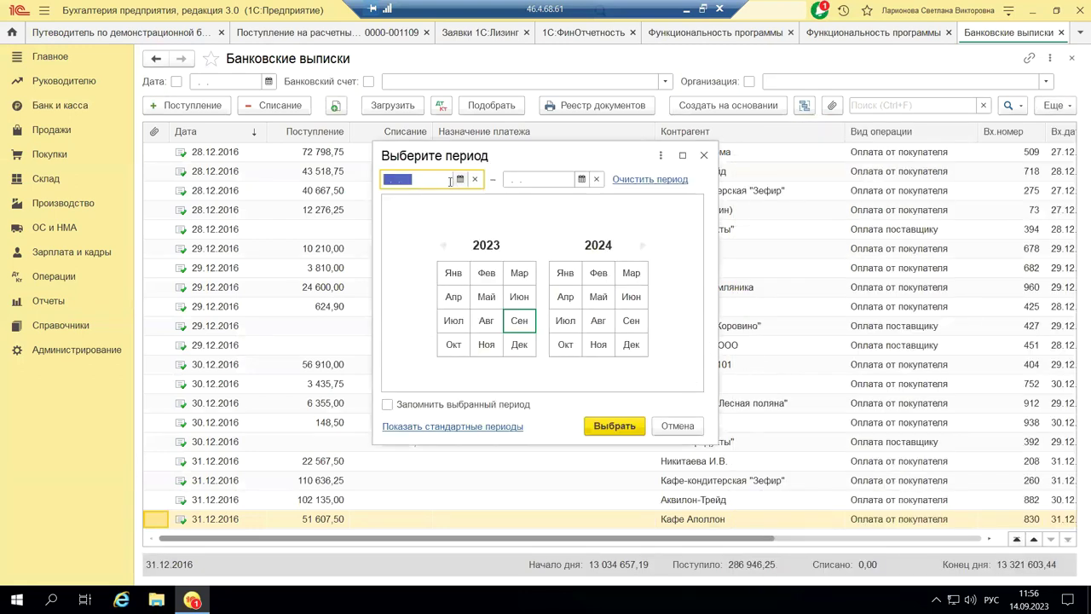
{"action": "left_click", "coordinate": [452, 320]}
{"action": "left_click", "coordinate": [500, 325]}
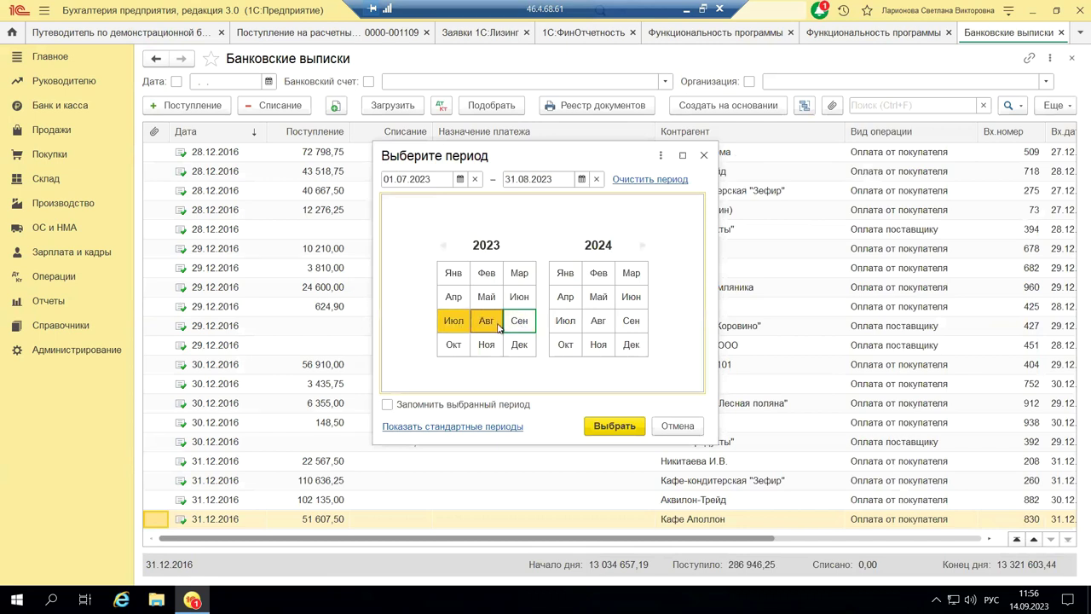
Set the bank statement filter period from 01.09.2023 to 30.09.2023 by choosing both dates individually
{"action": "left_click", "coordinate": [460, 179]}
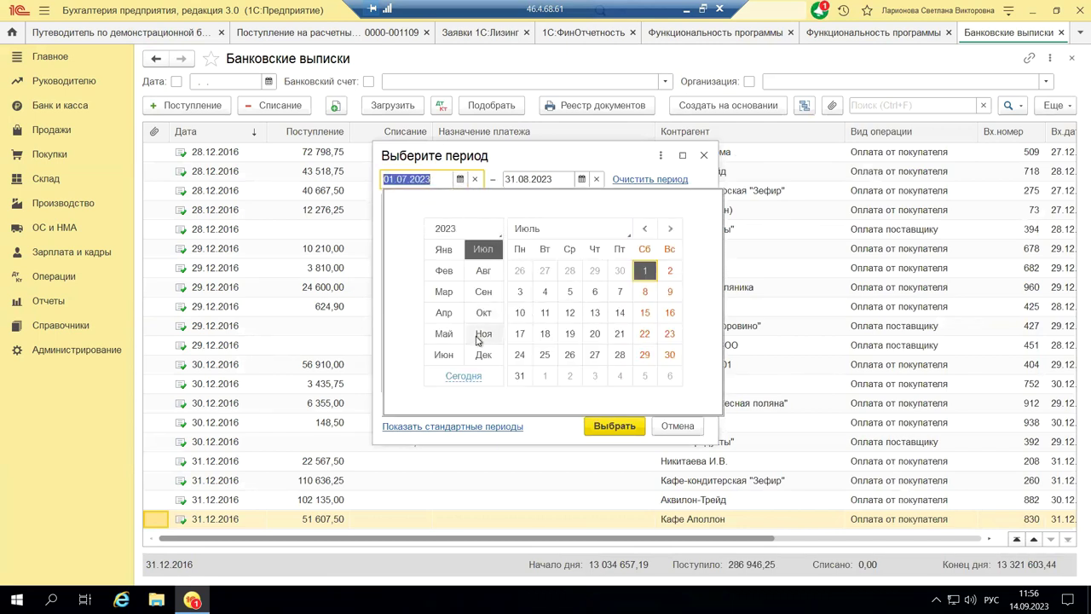
{"action": "left_click", "coordinate": [483, 290]}
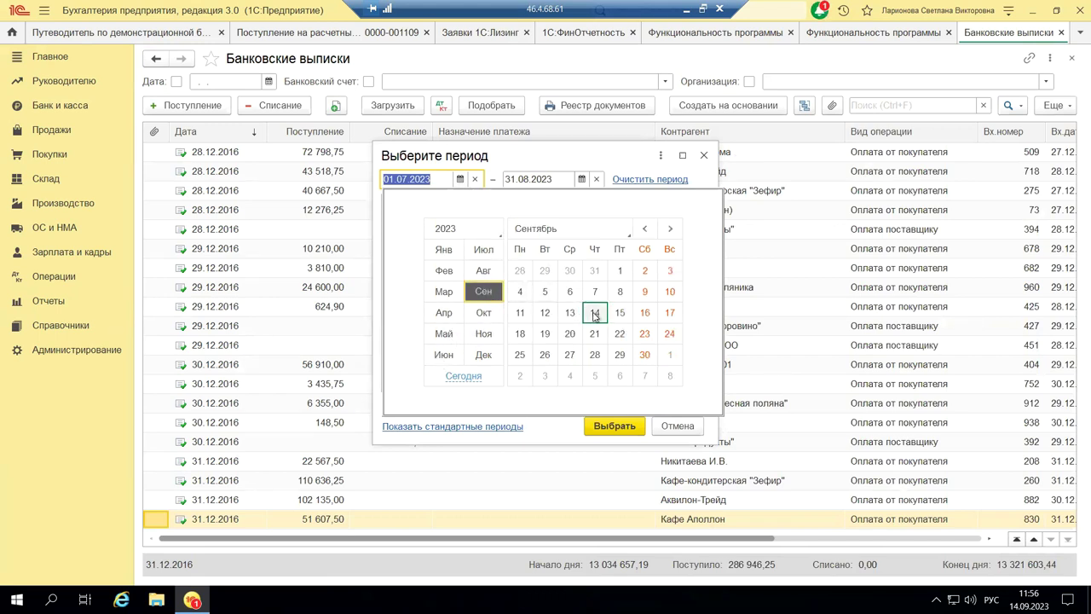
{"action": "left_click", "coordinate": [620, 270]}
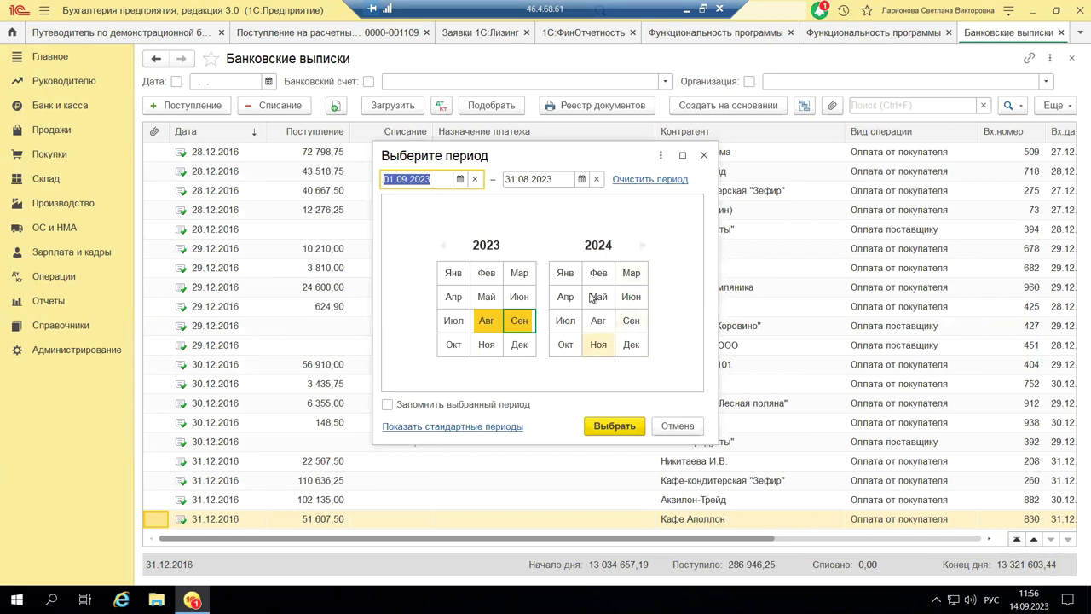
{"action": "left_click", "coordinate": [582, 179]}
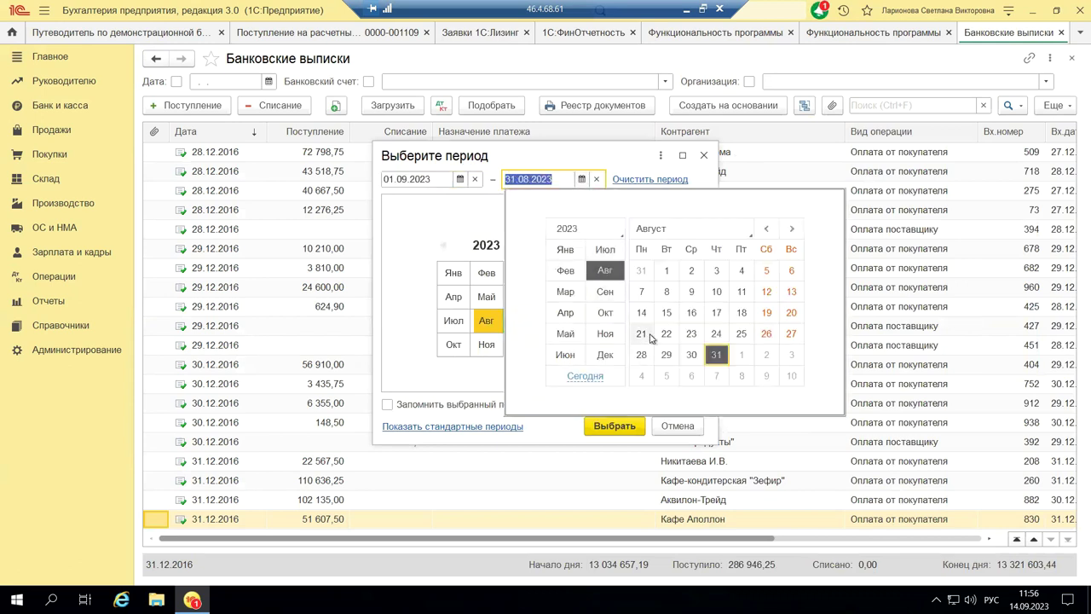
{"action": "left_click", "coordinate": [607, 292]}
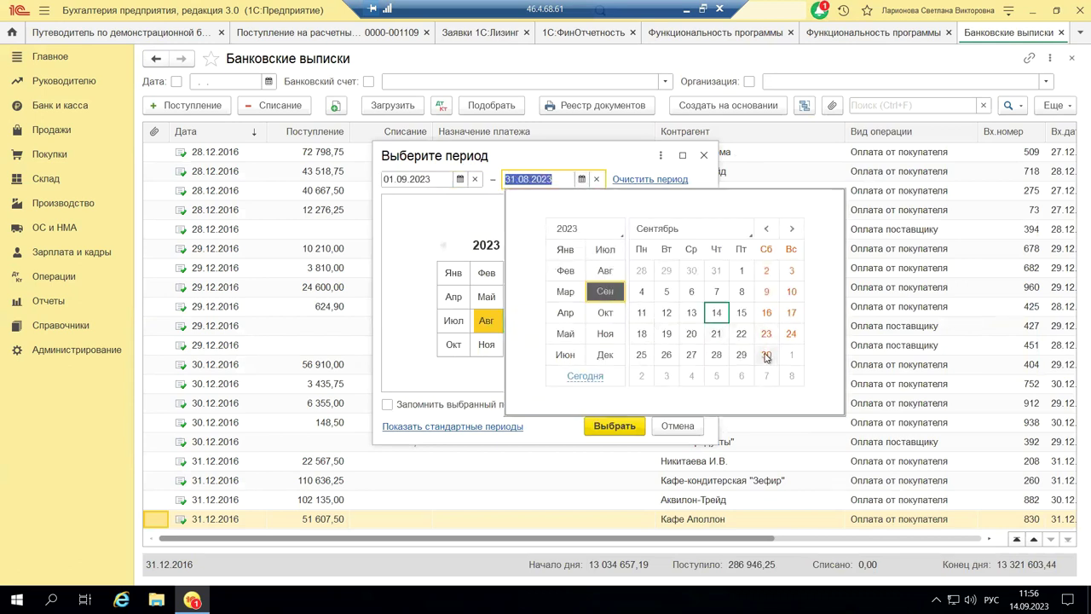
{"action": "left_click", "coordinate": [766, 355]}
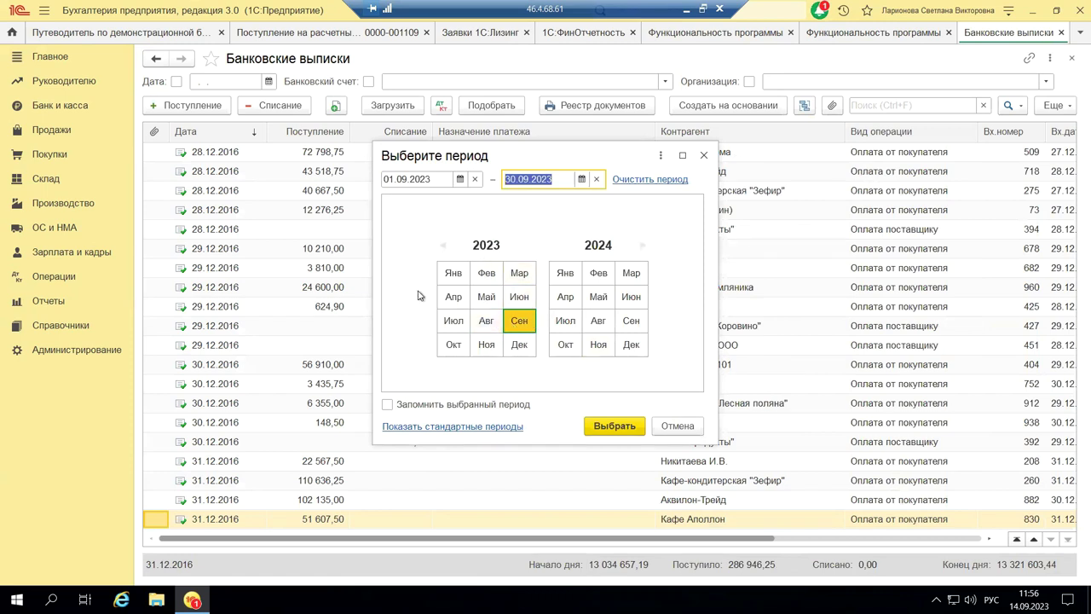
Filter the bank statements to August 2023 and remove the period filter again
{"action": "left_click", "coordinate": [487, 320]}
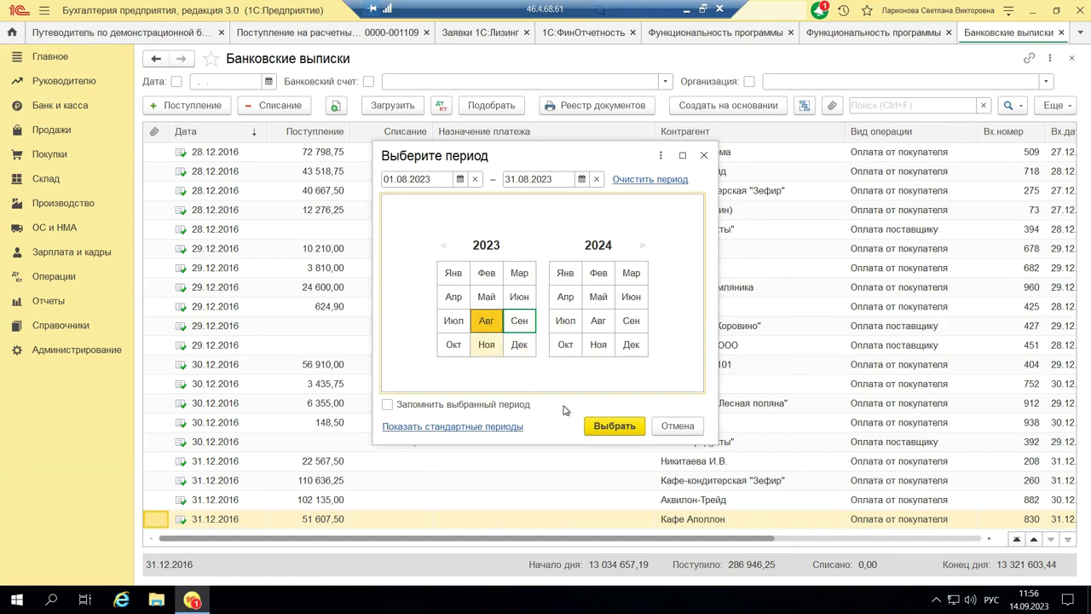
{"action": "left_click", "coordinate": [610, 425]}
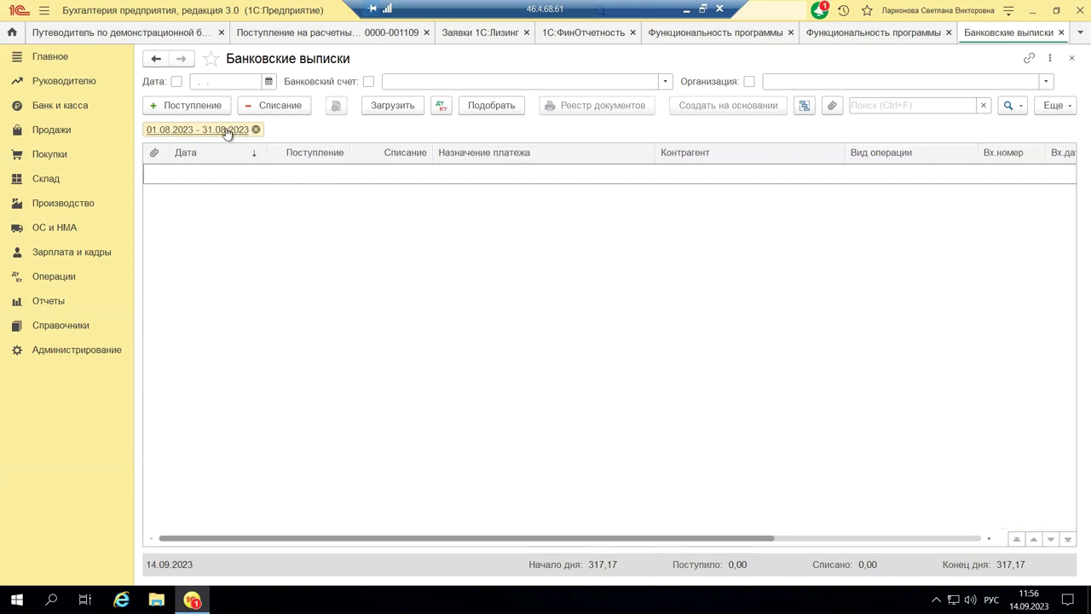
{"action": "left_click", "coordinate": [255, 129]}
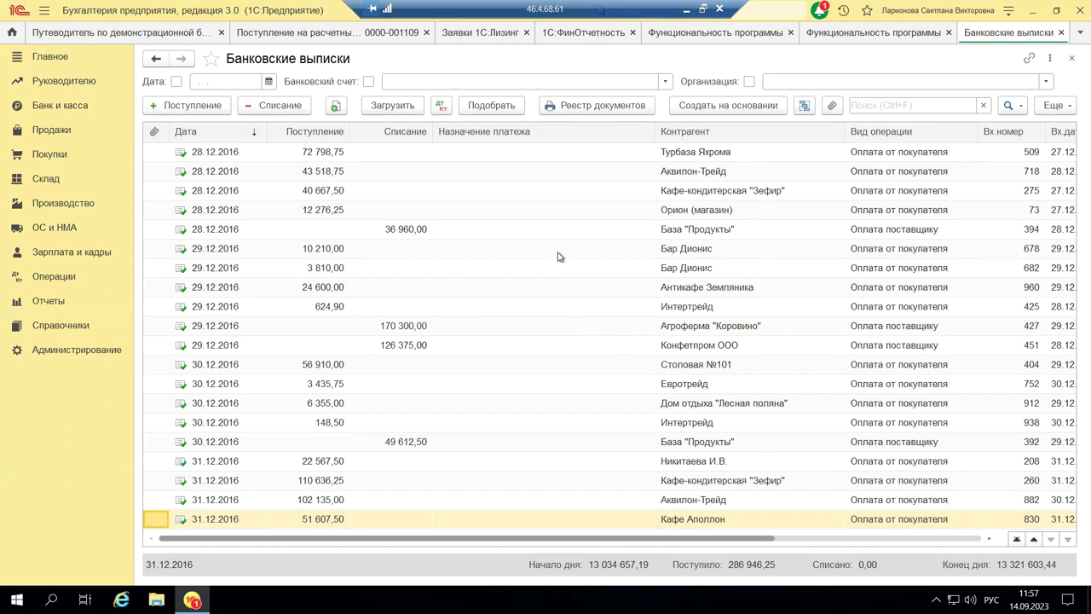
Sort the bank statements by Контрагент in both directions and by Вид операции, and close the list after viewing its remaining columns
{"action": "left_click", "coordinate": [690, 133]}
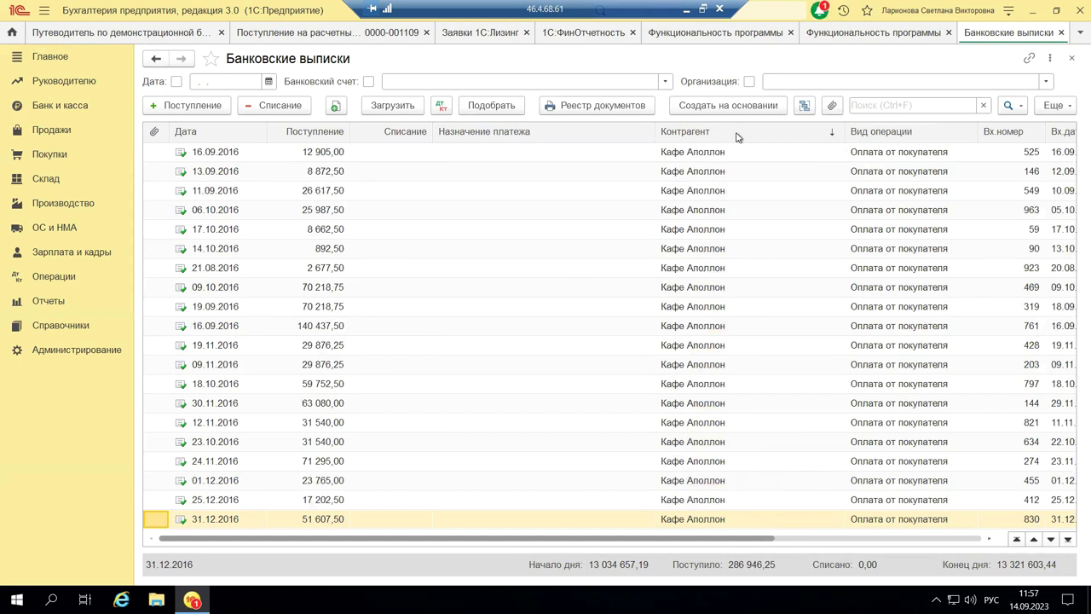
{"action": "left_click", "coordinate": [695, 215]}
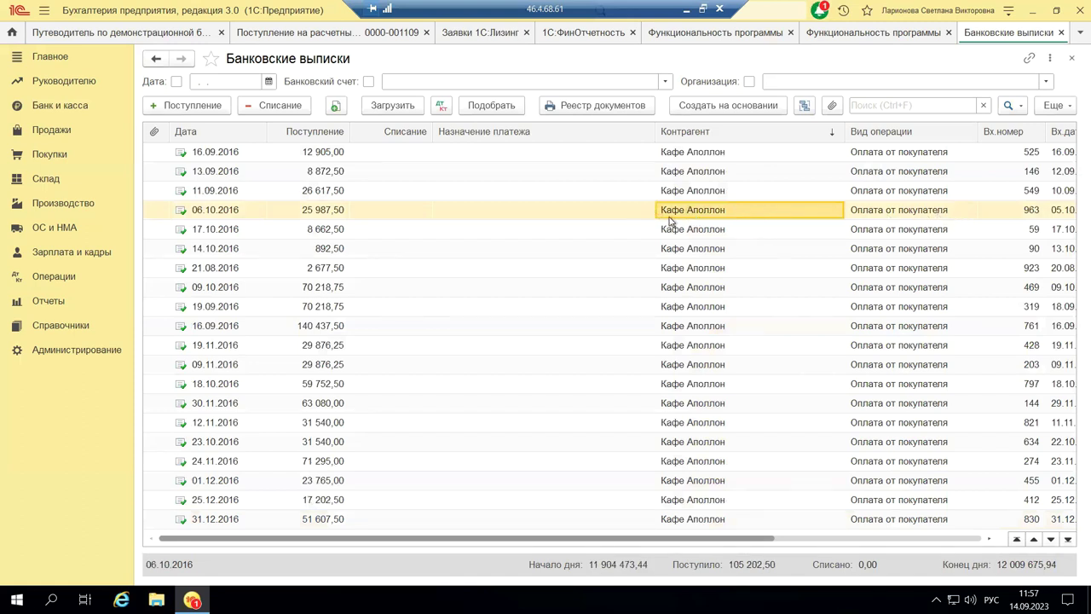
{"action": "left_click", "coordinate": [832, 134]}
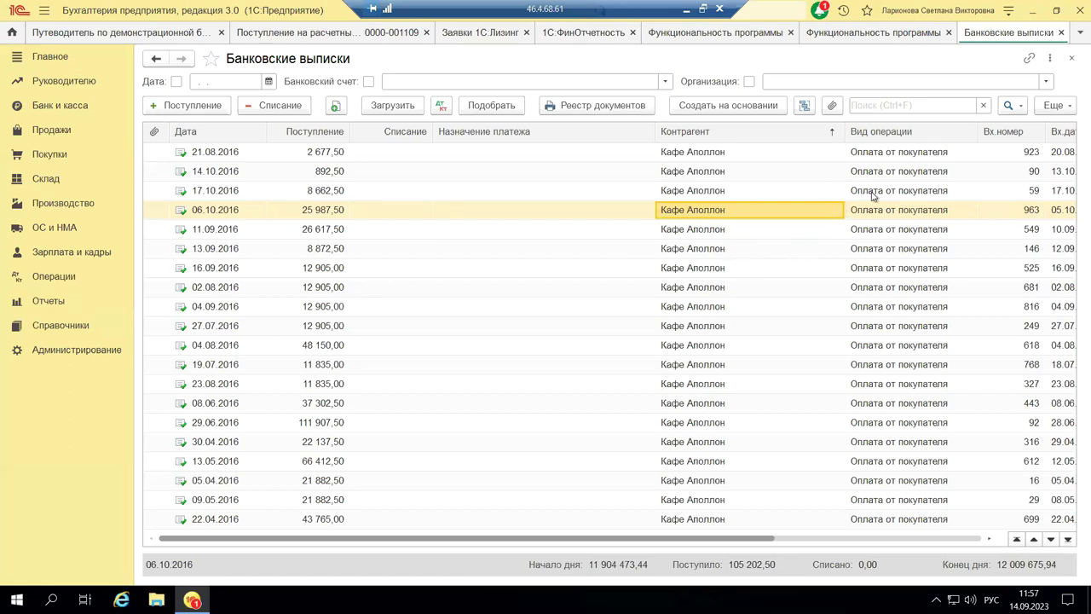
{"action": "left_click", "coordinate": [935, 133]}
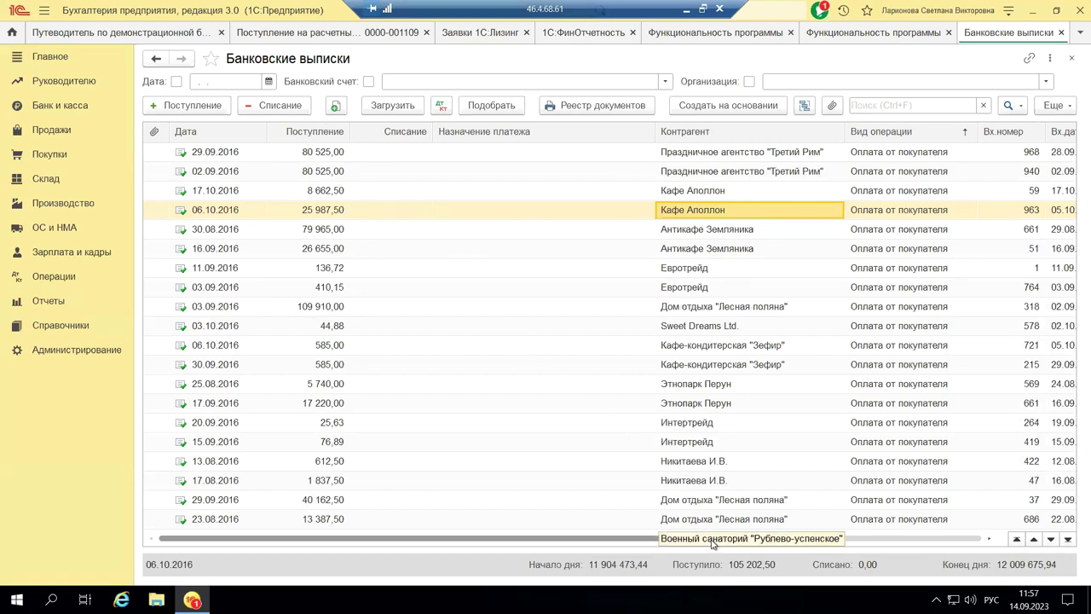
{"action": "left_click", "coordinate": [814, 538]}
{"action": "left_click", "coordinate": [814, 541]}
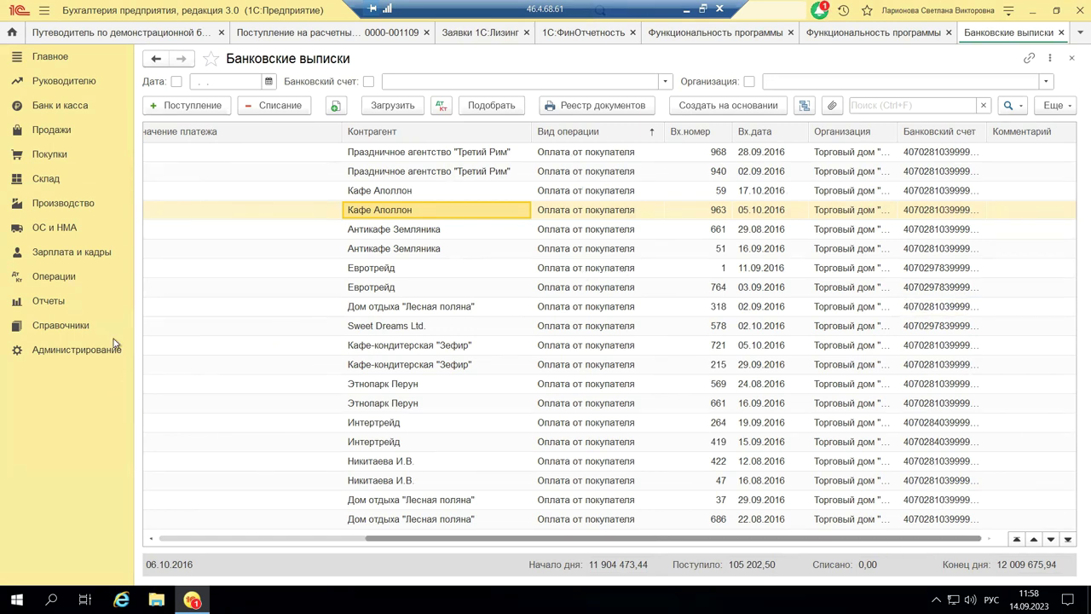
{"action": "left_click", "coordinate": [1073, 61]}
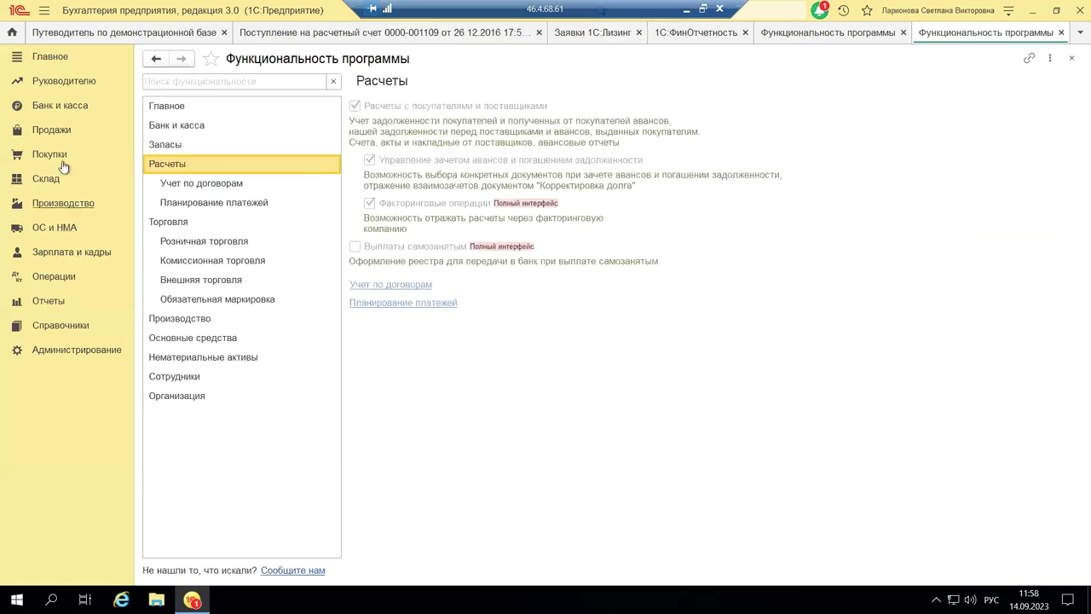
Review the commands available in the Главное, Руководителю and Банк и касса sections
{"action": "left_click", "coordinate": [51, 80]}
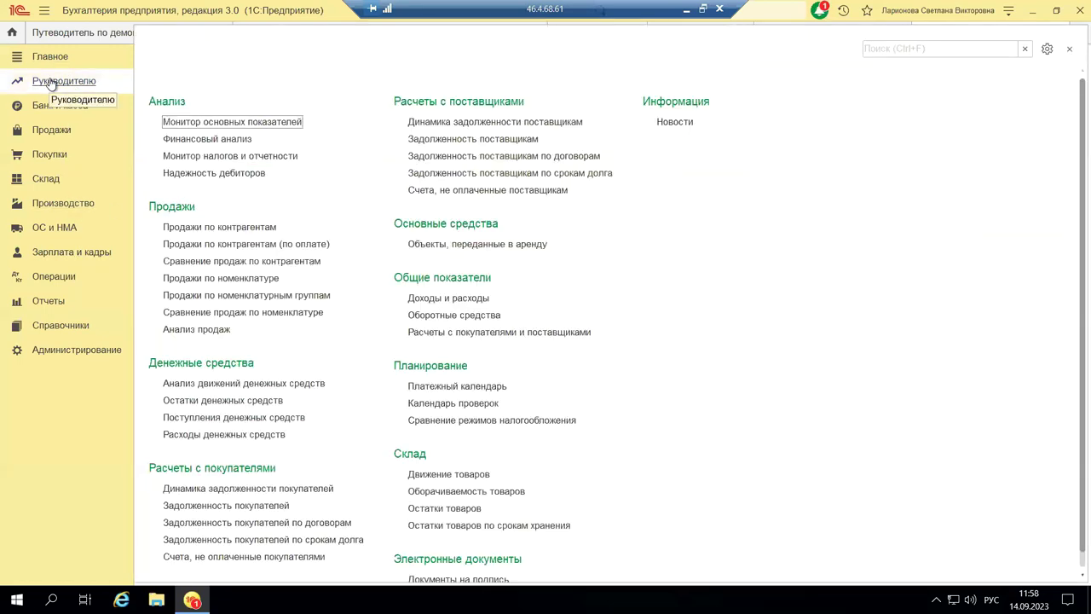
{"action": "left_click", "coordinate": [44, 109]}
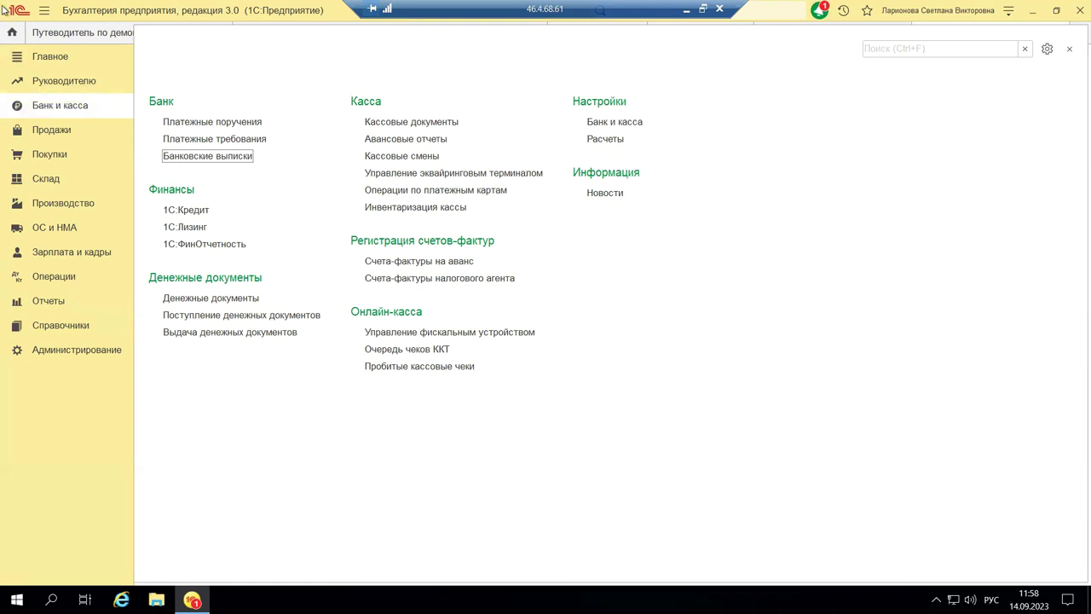
{"action": "key", "text": "Escape"}
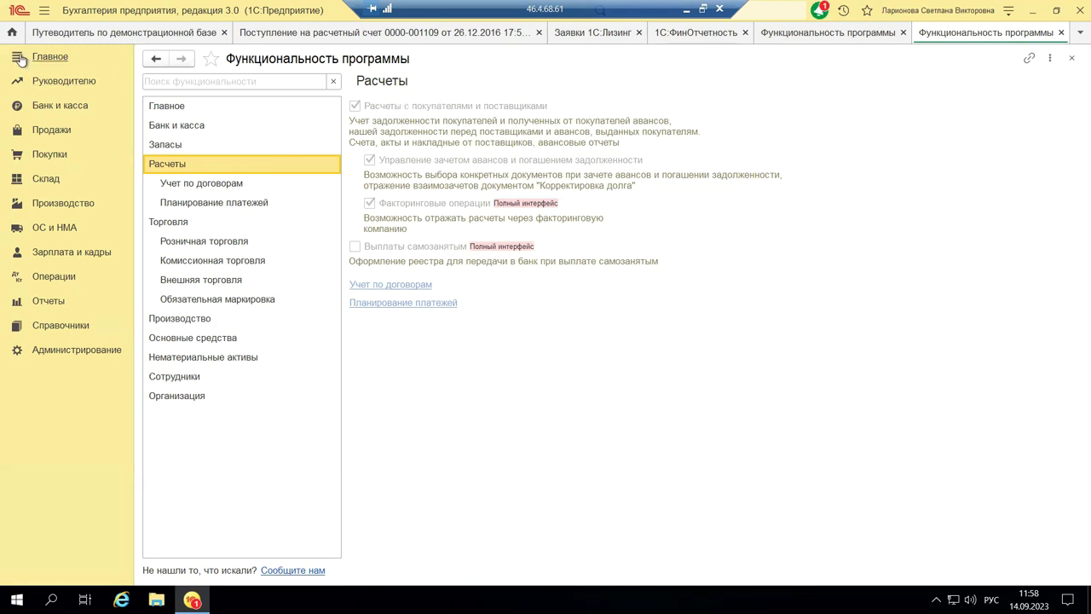
{"action": "left_click", "coordinate": [51, 57]}
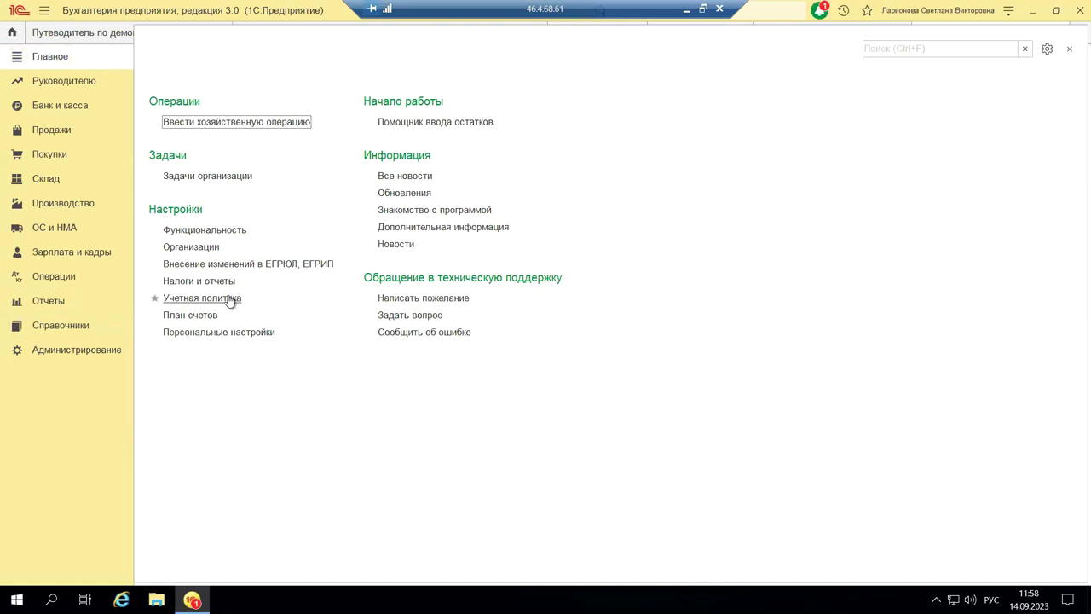
{"action": "left_click", "coordinate": [21, 82]}
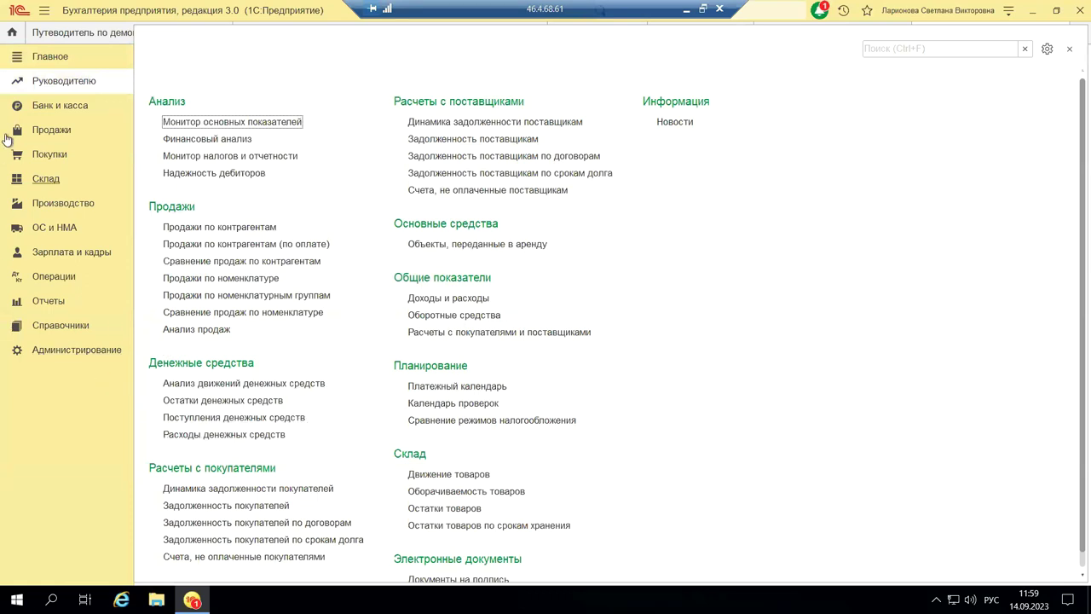
{"action": "left_click", "coordinate": [47, 109]}
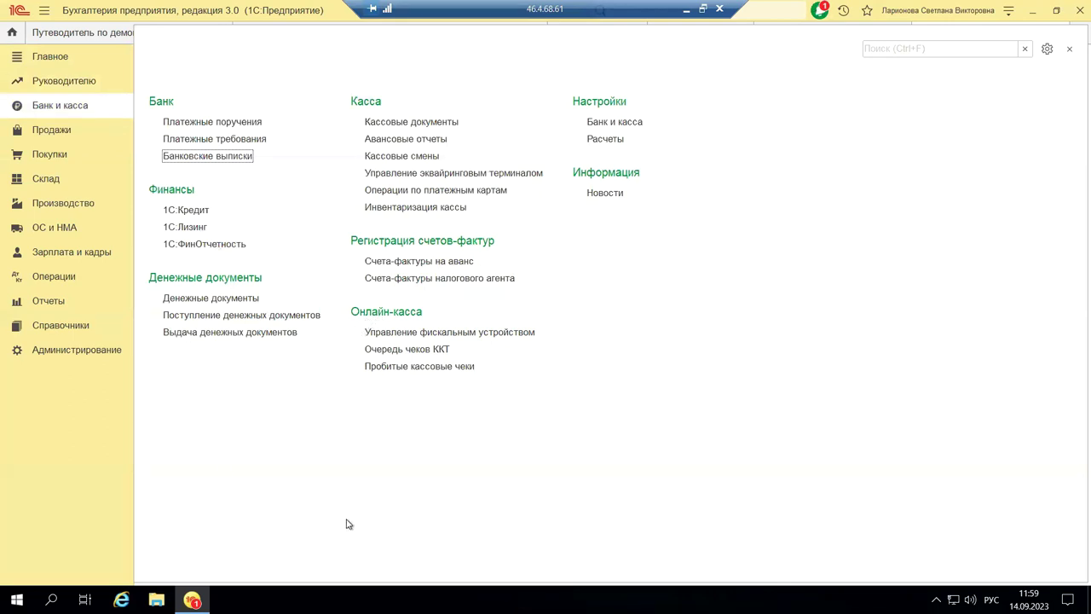
Open the Экспресс-проверка report and set its period start to 01.01.2023 and its organization to Конфетпром ООО
{"action": "left_click", "coordinate": [38, 305]}
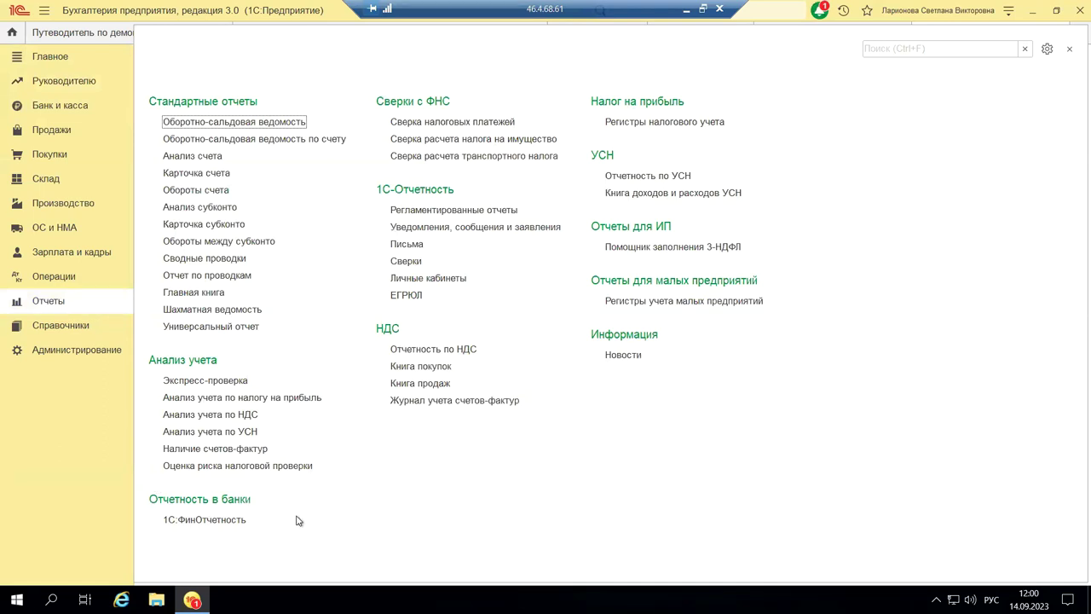
{"action": "left_click", "coordinate": [175, 388]}
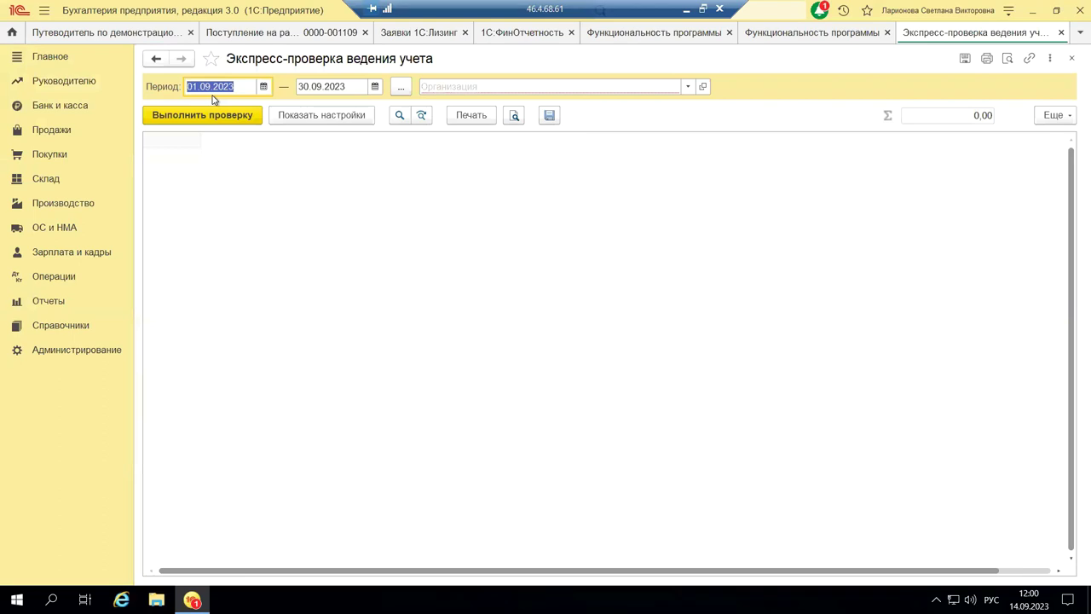
{"action": "left_click", "coordinate": [263, 86]}
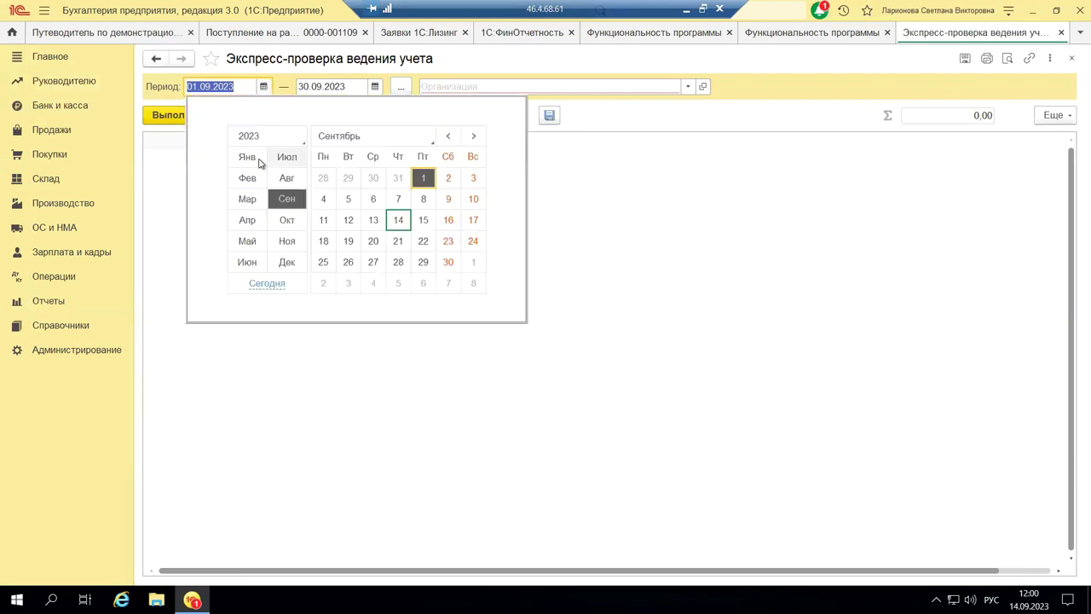
{"action": "left_click", "coordinate": [261, 158]}
{"action": "left_click", "coordinate": [474, 179]}
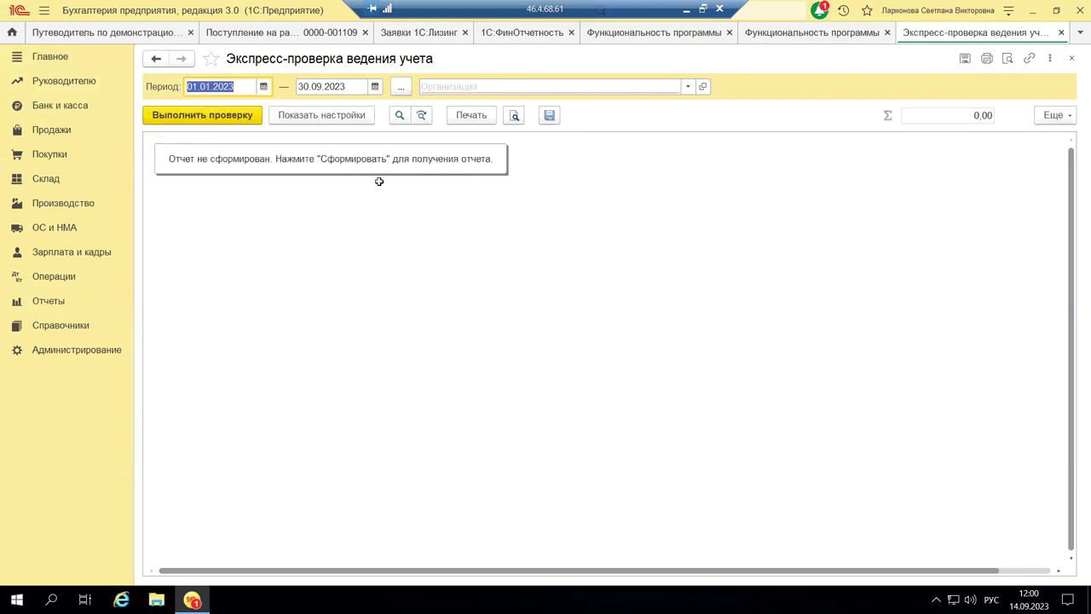
{"action": "left_click", "coordinate": [691, 86]}
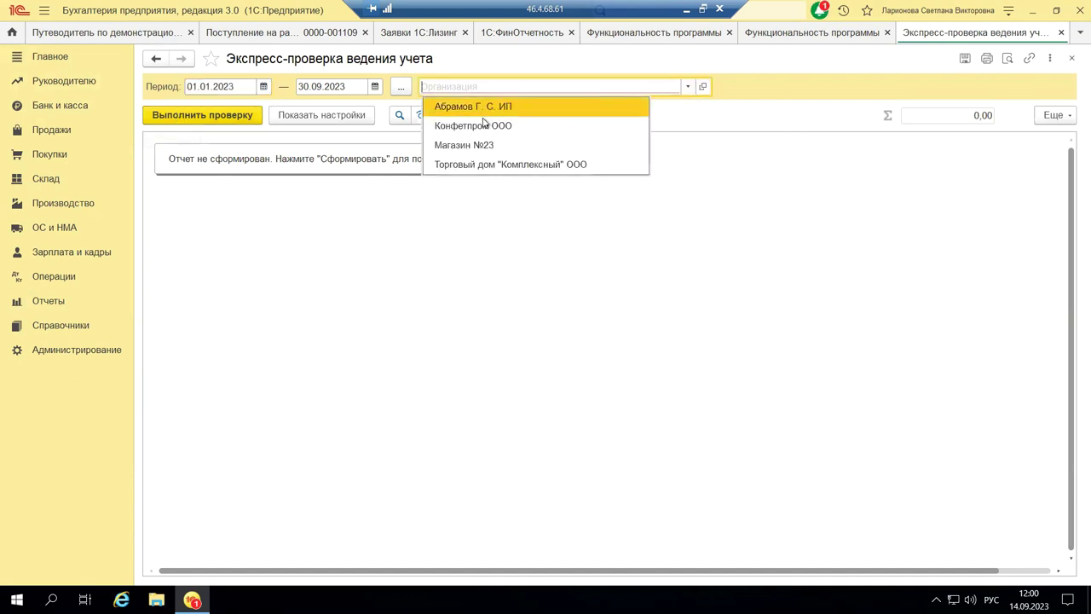
{"action": "left_click", "coordinate": [484, 126]}
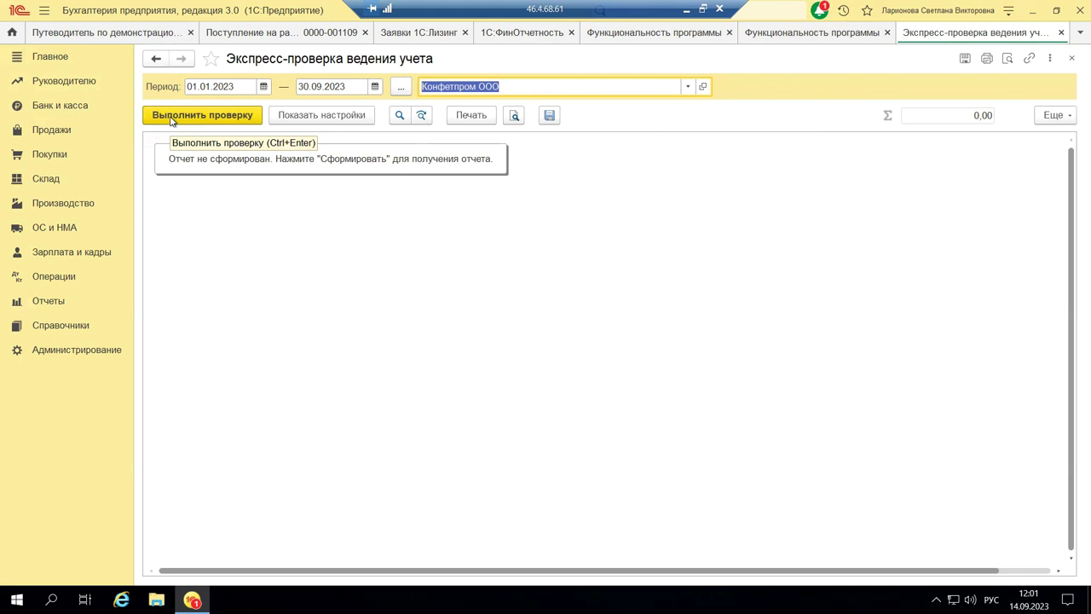
Enable all five check groups, from Положения учетной политики to Ведение книги покупок, in the report settings and run the check
{"action": "left_click", "coordinate": [351, 118]}
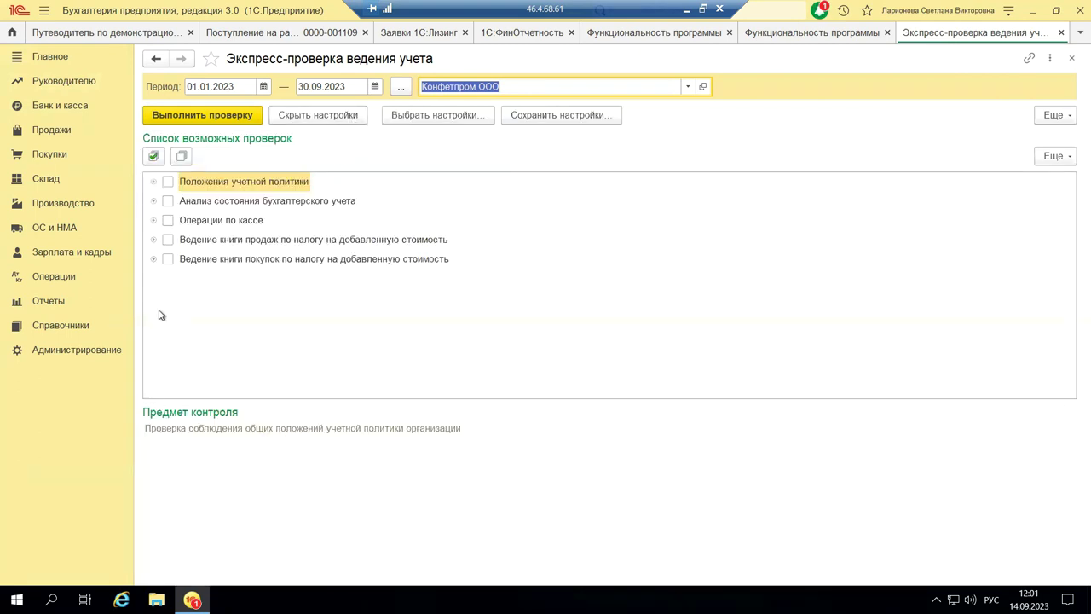
{"action": "left_click", "coordinate": [168, 182]}
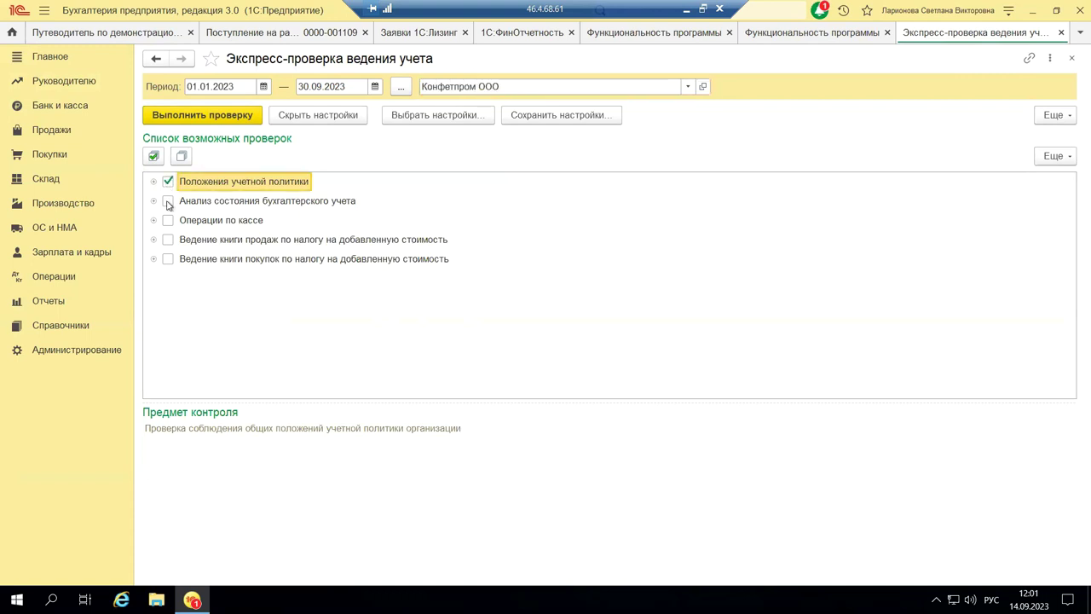
{"action": "left_click", "coordinate": [168, 202]}
{"action": "left_click", "coordinate": [168, 220]}
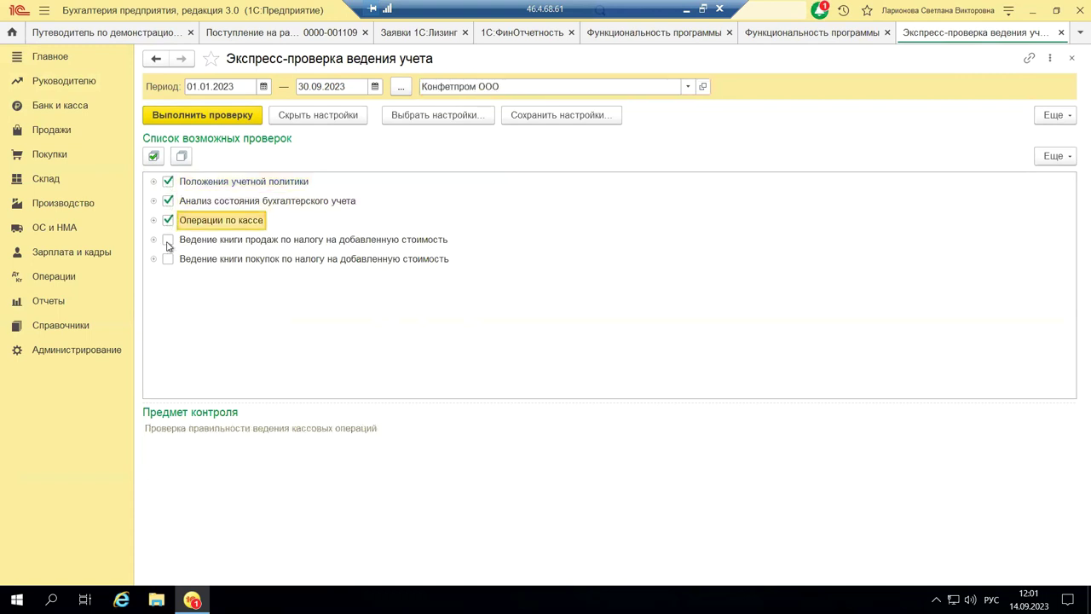
{"action": "left_click", "coordinate": [167, 239]}
{"action": "left_click", "coordinate": [167, 259]}
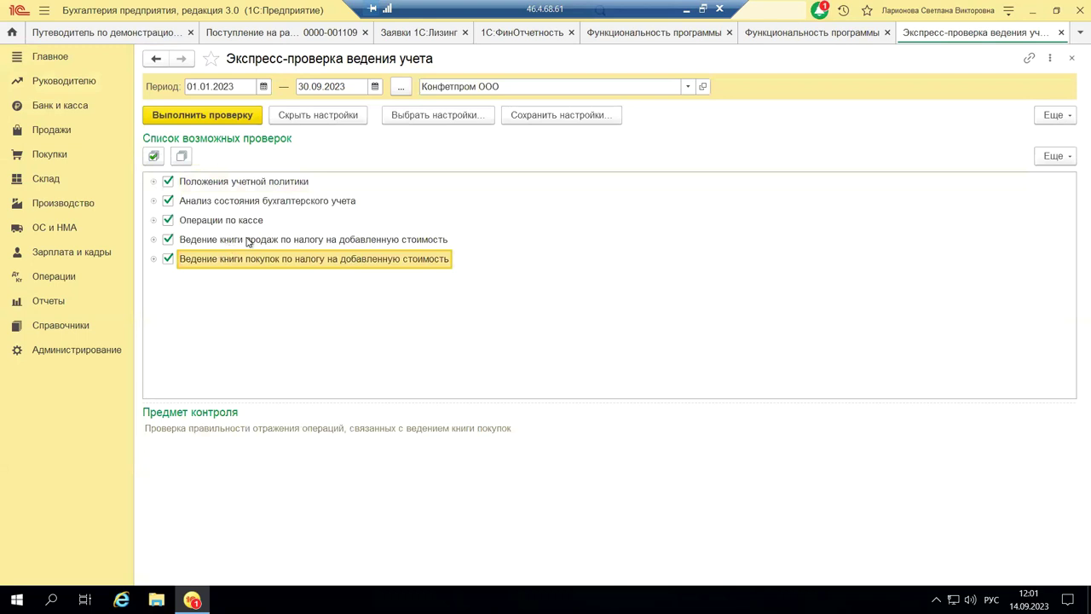
{"action": "left_click", "coordinate": [197, 121]}
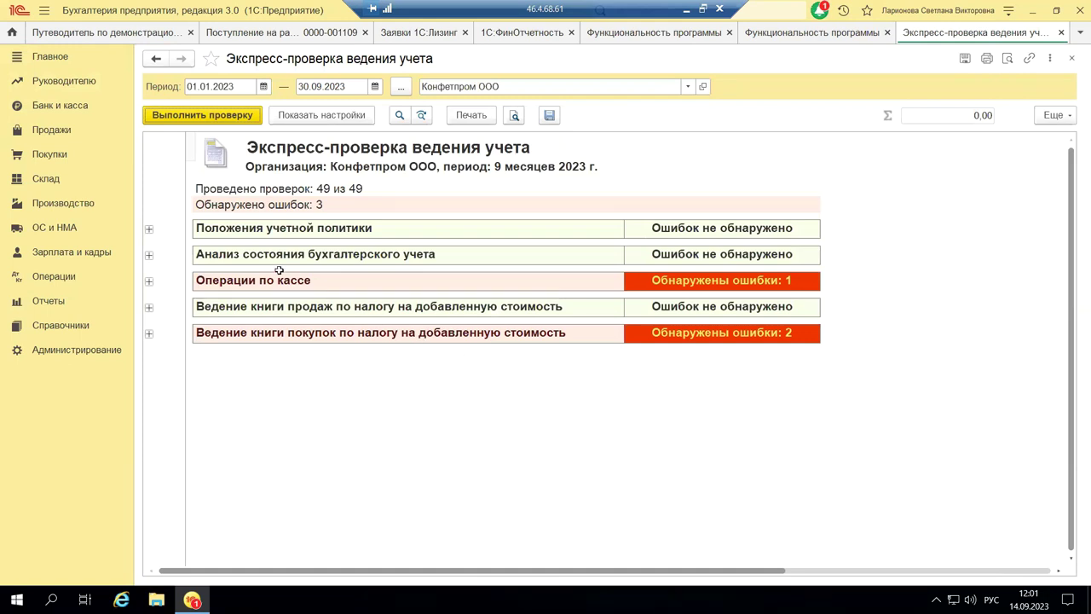
Examine the individual checks under Анализ состояния бухгалтерского учета in the report and collapse the group again
{"action": "left_click", "coordinate": [271, 233]}
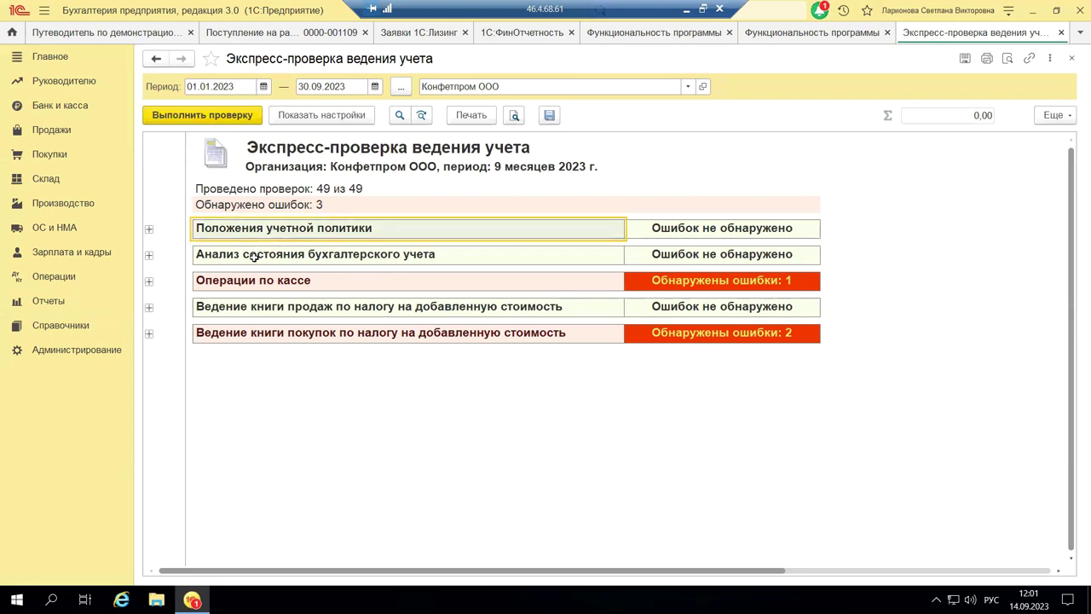
{"action": "left_click", "coordinate": [149, 257]}
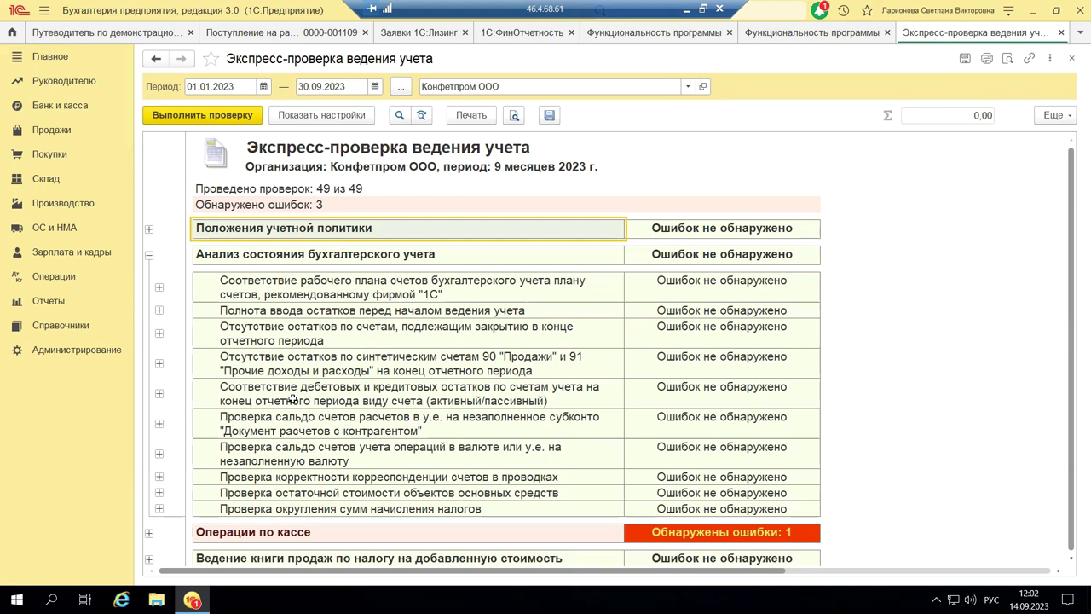
{"action": "left_click", "coordinate": [149, 257]}
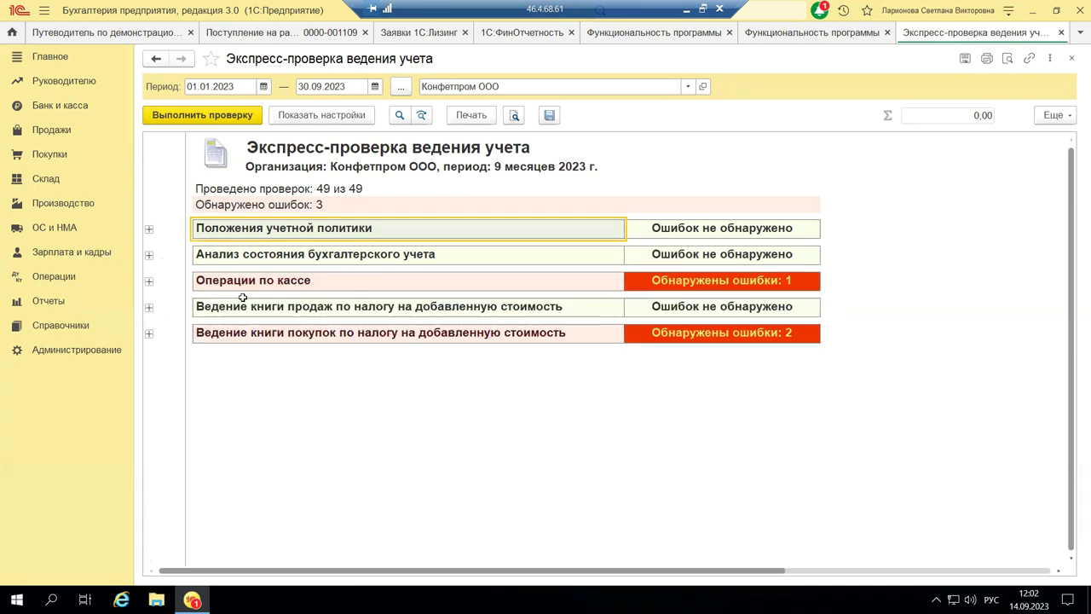
Examine the Соблюдение лимита остатков денег в кассе check under Операции по кассе, including its detailed error report, and collapse the group again
{"action": "left_click", "coordinate": [148, 282]}
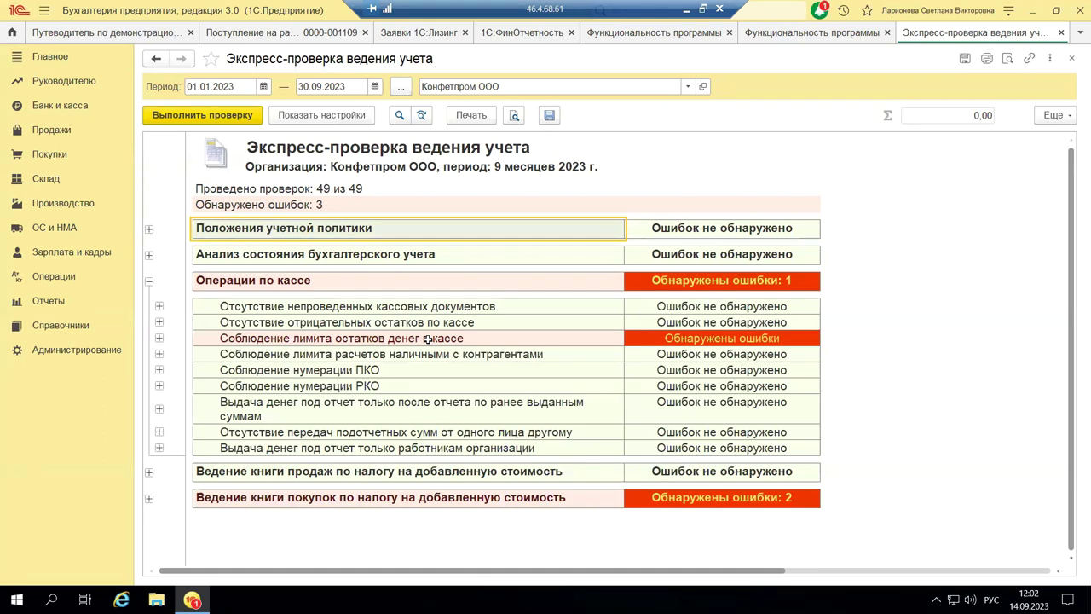
{"action": "left_click", "coordinate": [159, 340]}
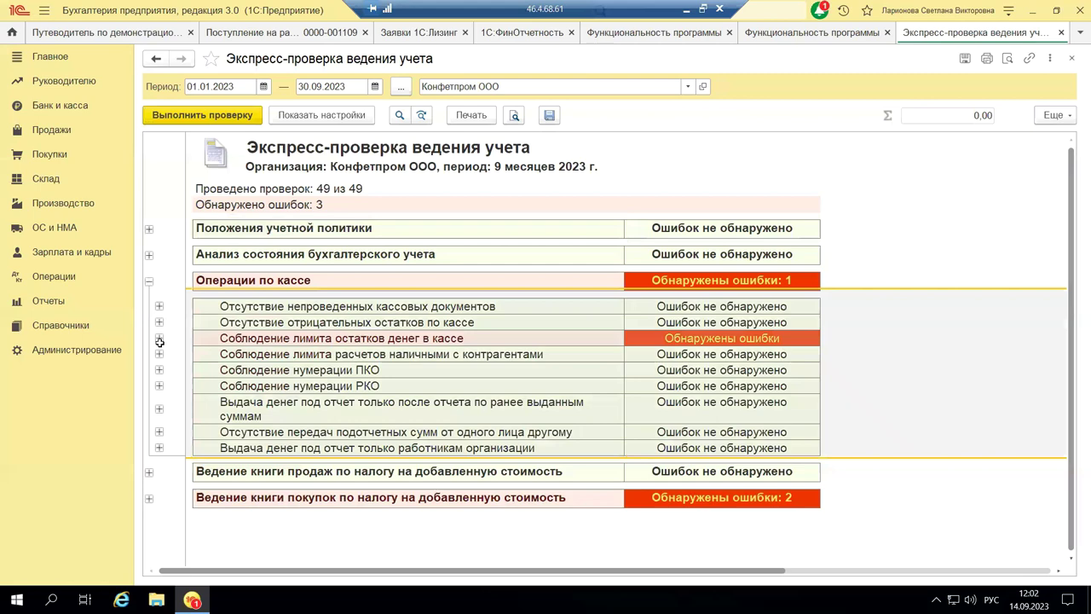
{"action": "left_click", "coordinate": [159, 340]}
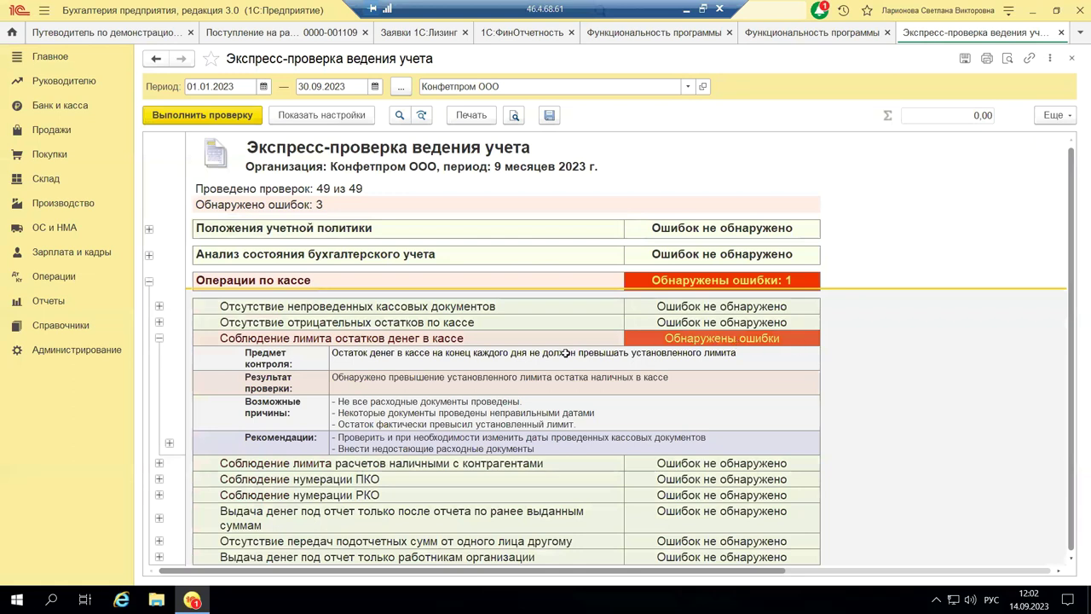
{"action": "left_click", "coordinate": [168, 444]}
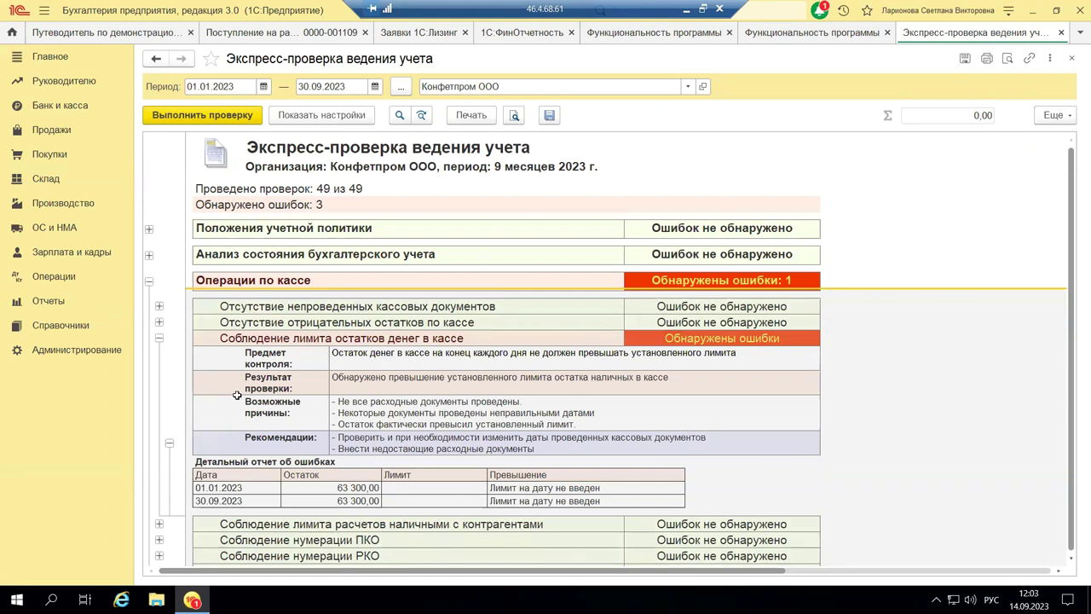
{"action": "left_click", "coordinate": [149, 281]}
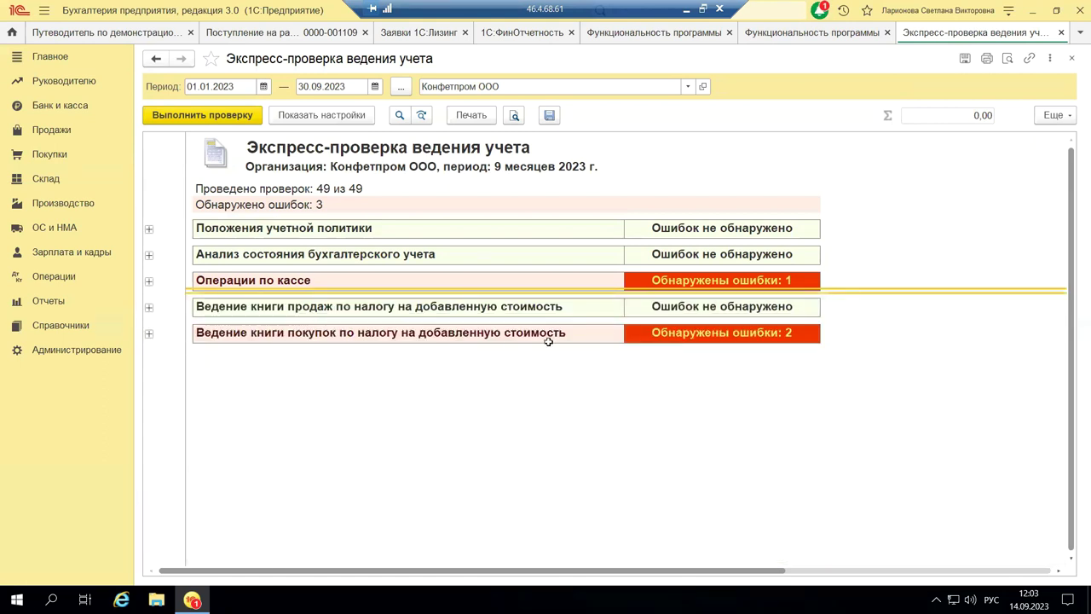
Expand the Ведение книги покупок по налогу на добавленную стоимость group to view its individual checks
{"action": "left_click", "coordinate": [150, 334]}
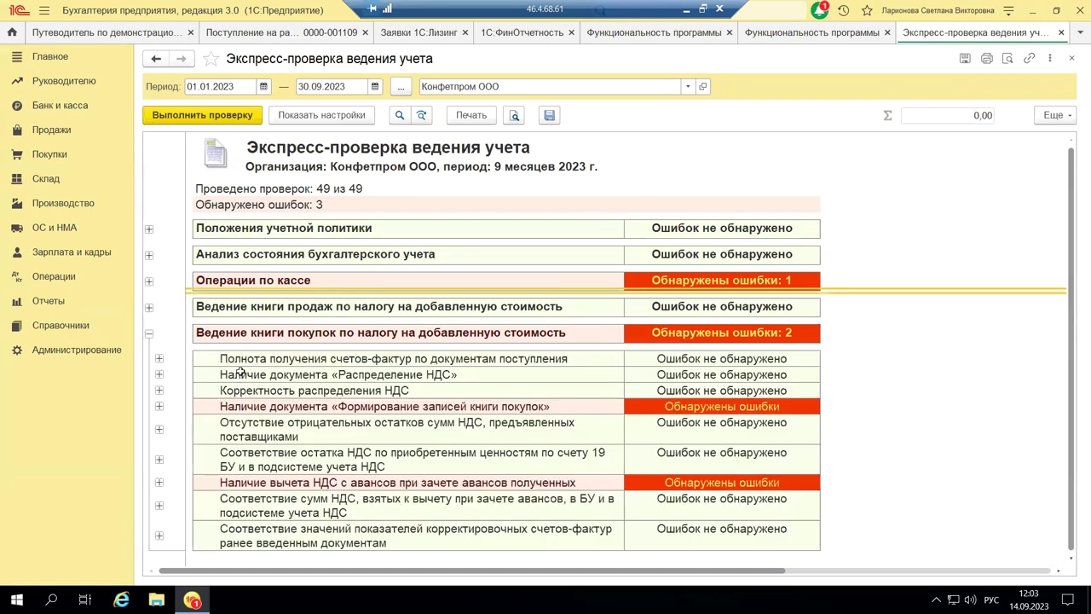